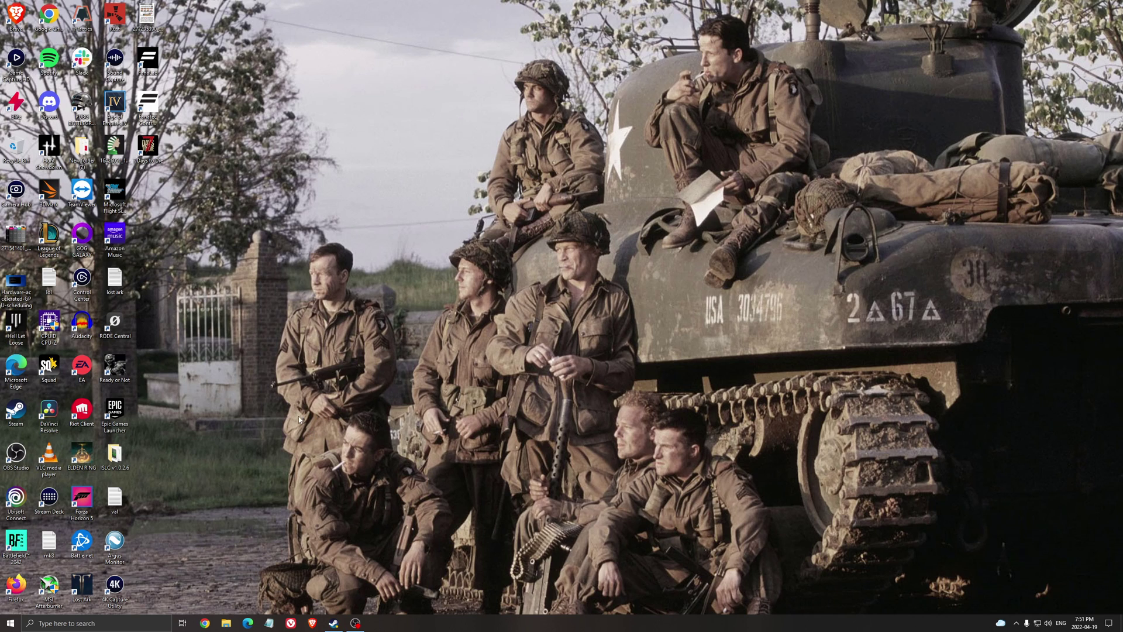
Open the Windows Game Mode settings and check that Game Mode is turned on.
click(103, 623)
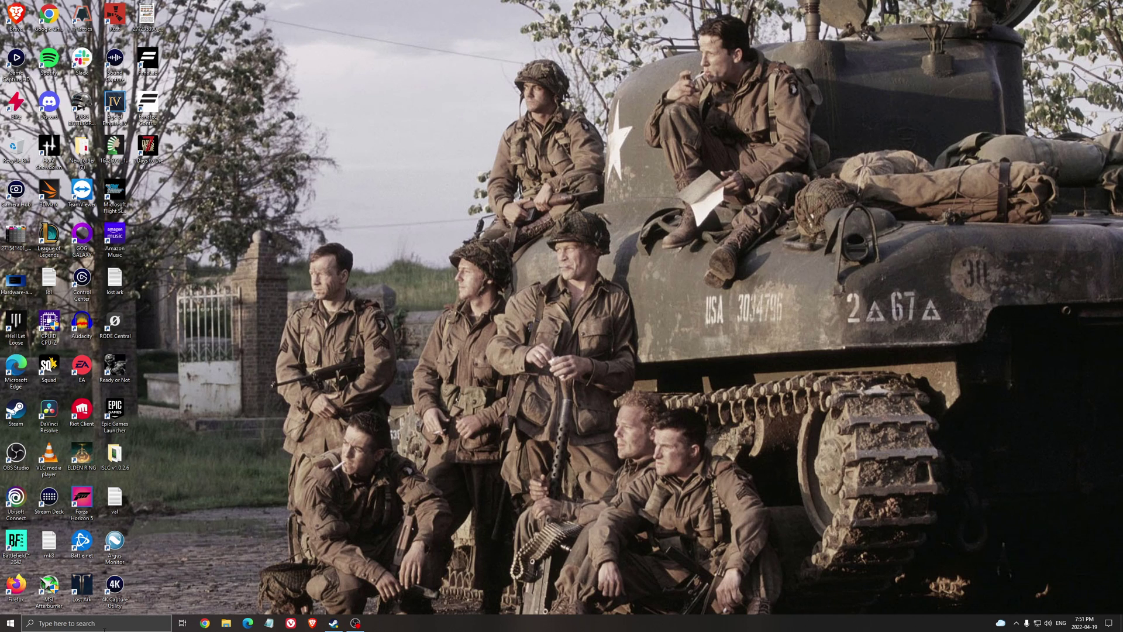
text(game mode)
key(Return)
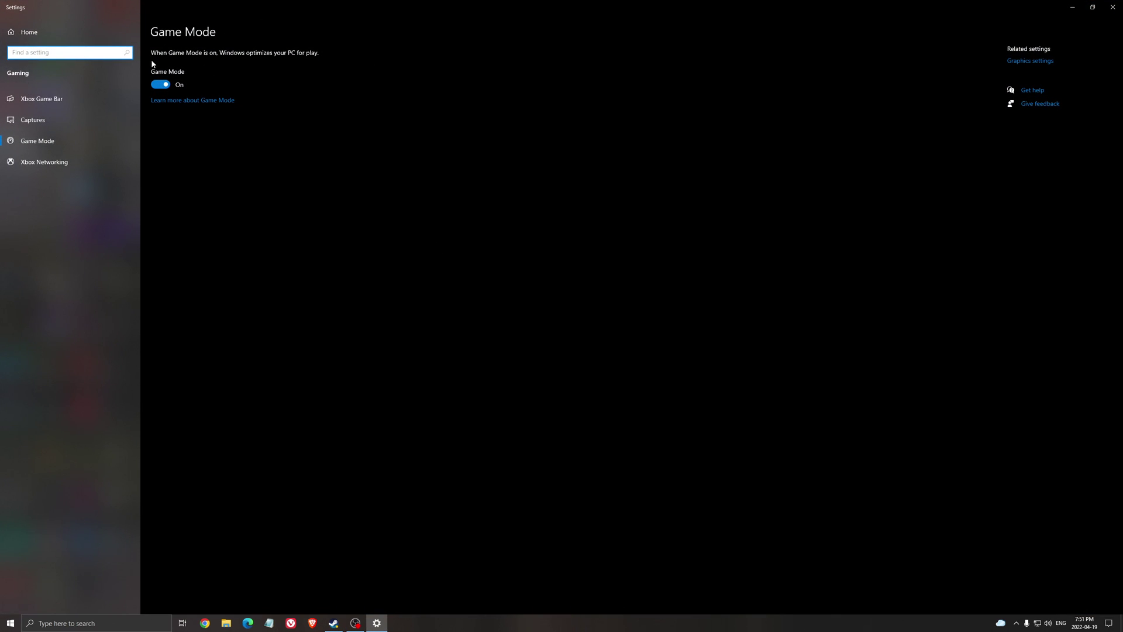
click(391, 199)
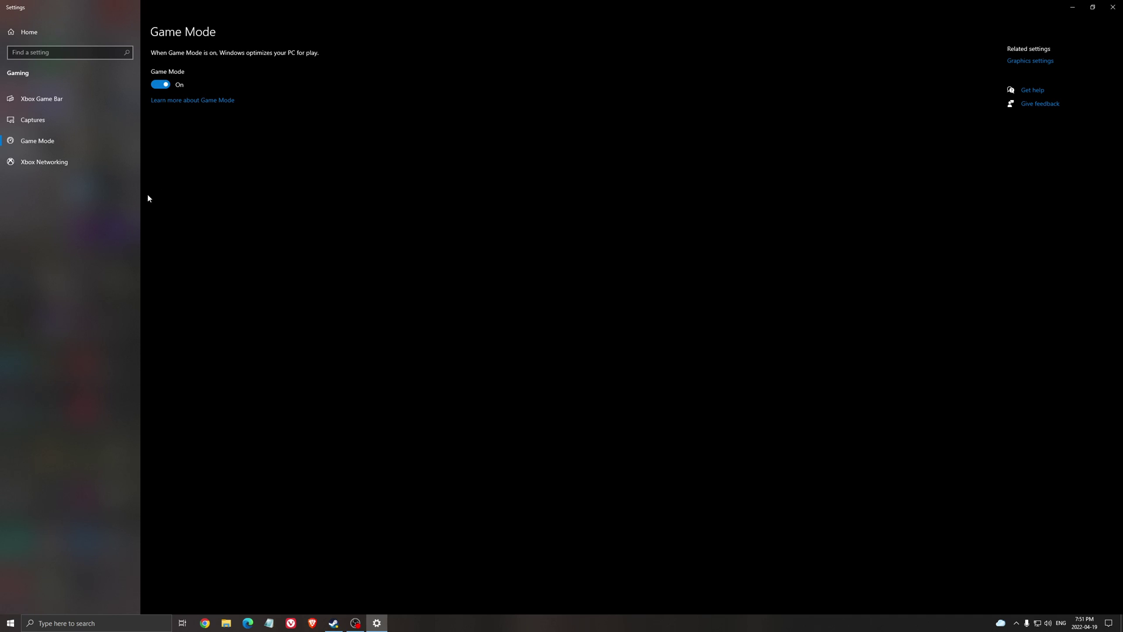
Review the Xbox Game Bar and Captures settings, checking their game bar and recording toggles, and close Settings.
click(53, 101)
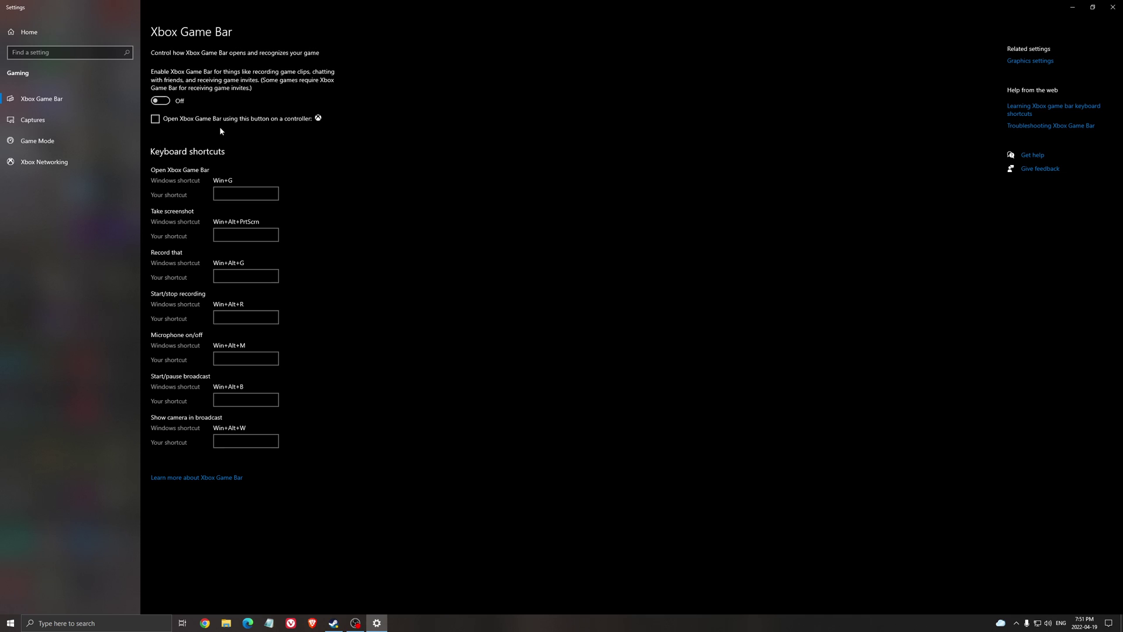
click(92, 112)
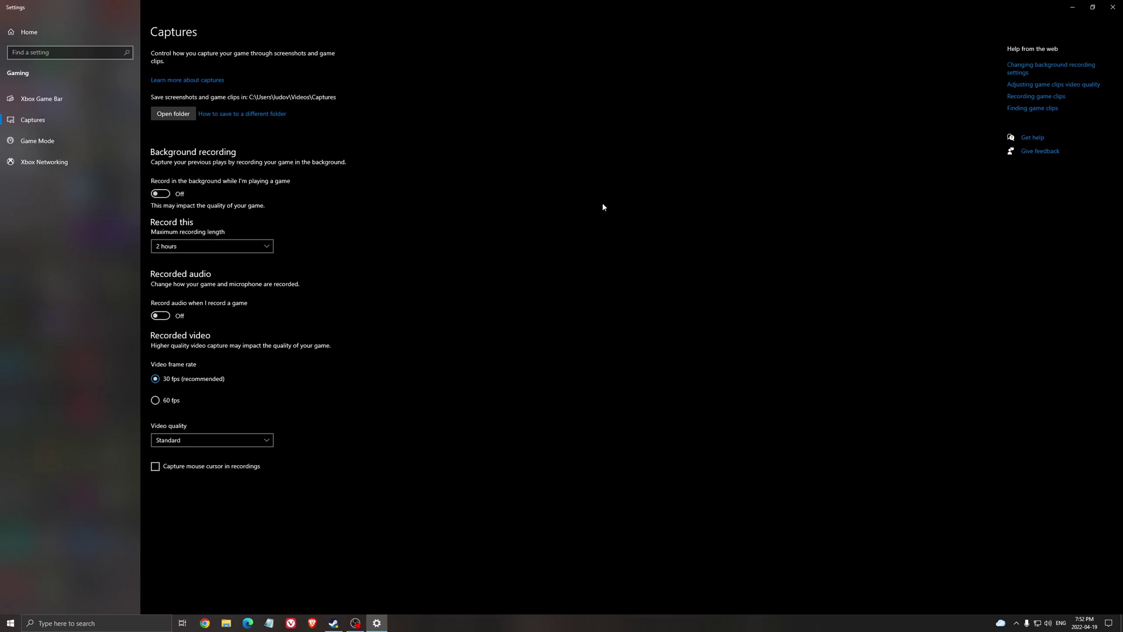
click(1112, 7)
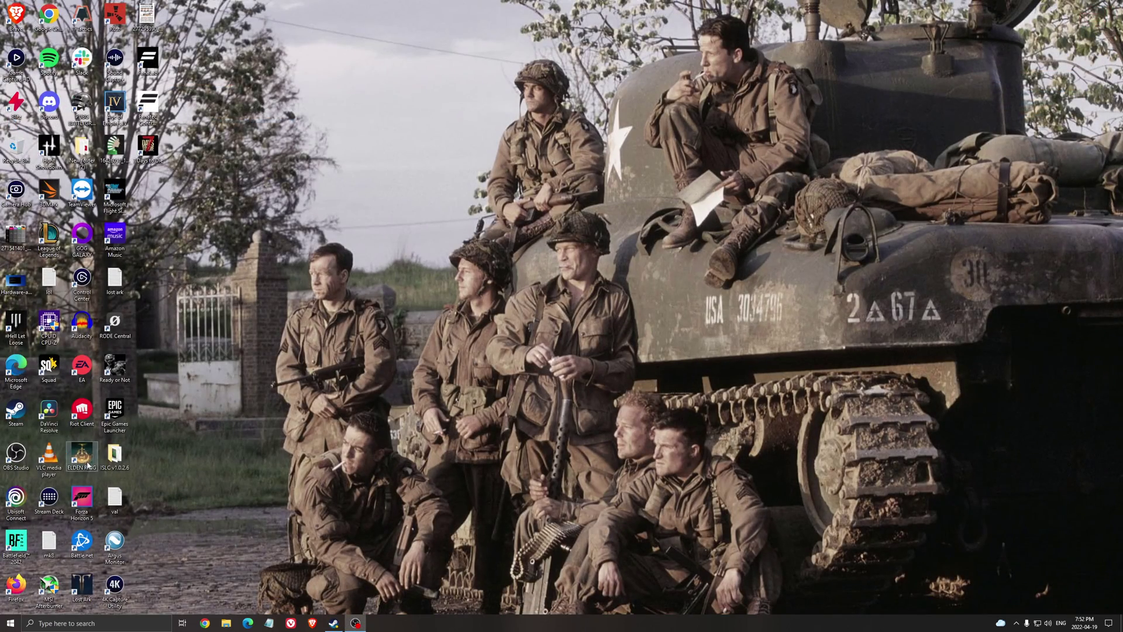
View the Hardware-accelerated-GPU-scheduling image on the desktop and close it.
double_click(16, 281)
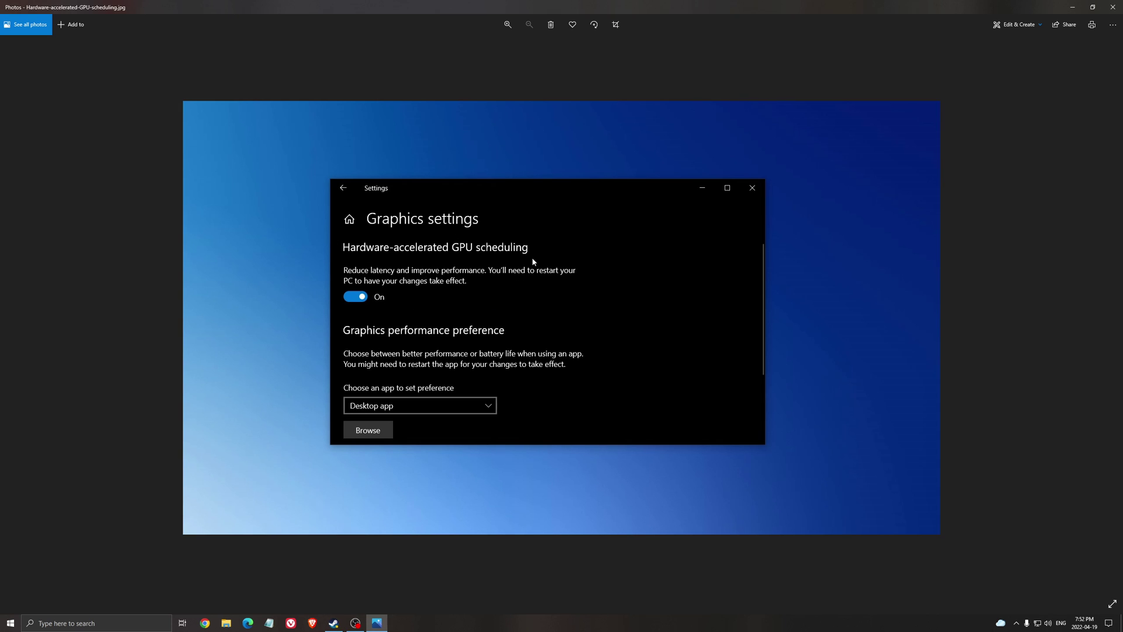
click(1112, 7)
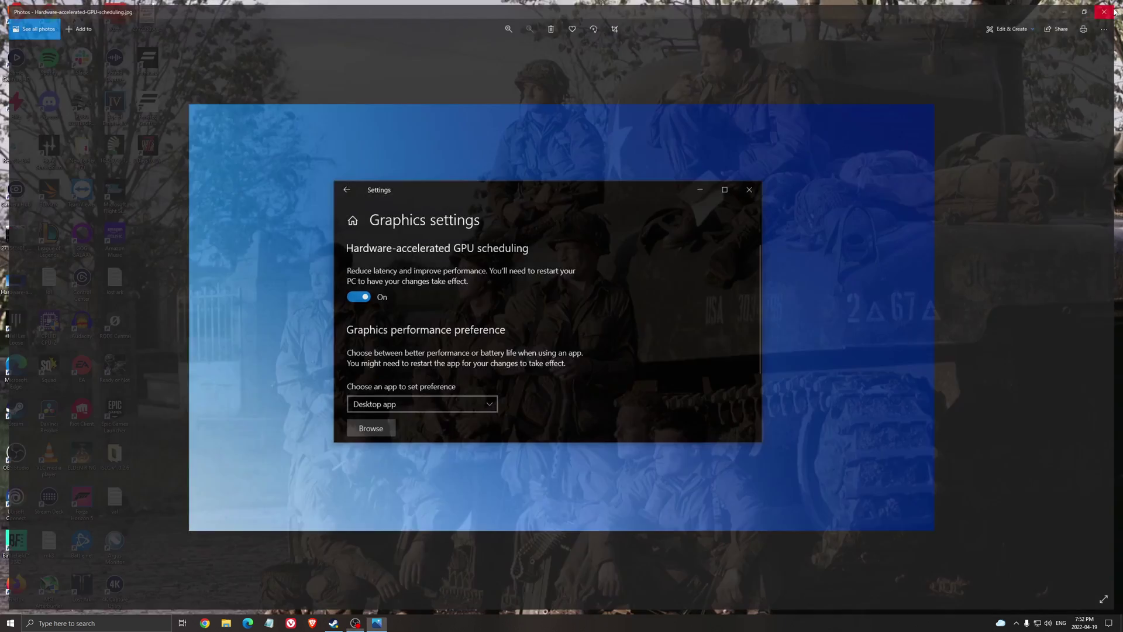
Open the AMD Radeon software, review the global graphics options of the Custom profile, and close it.
click(1017, 622)
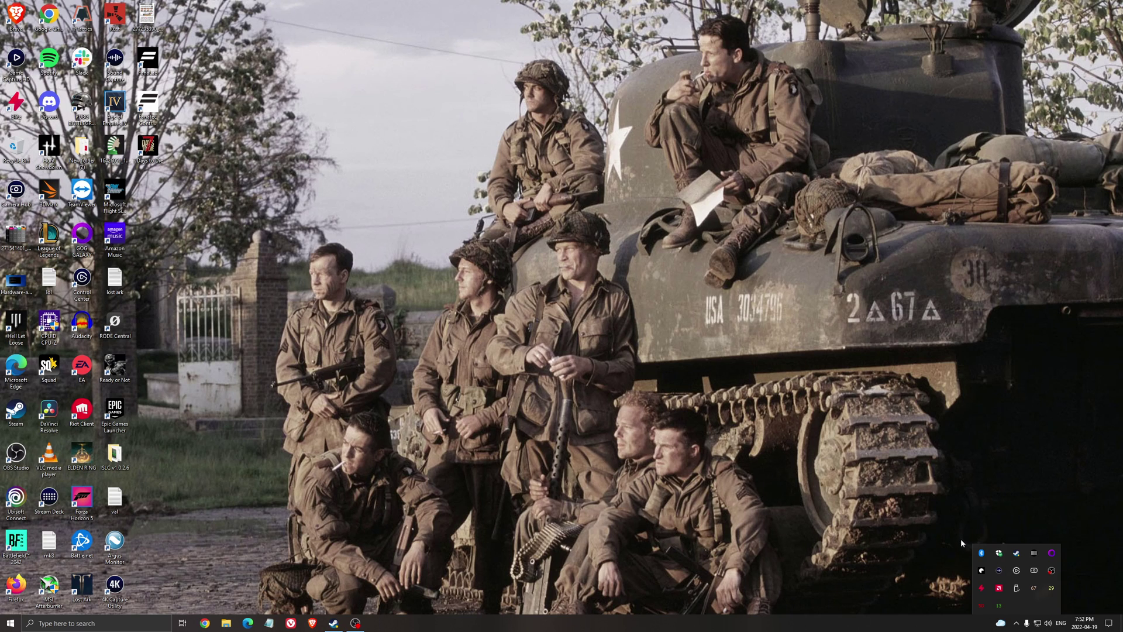
double_click(999, 587)
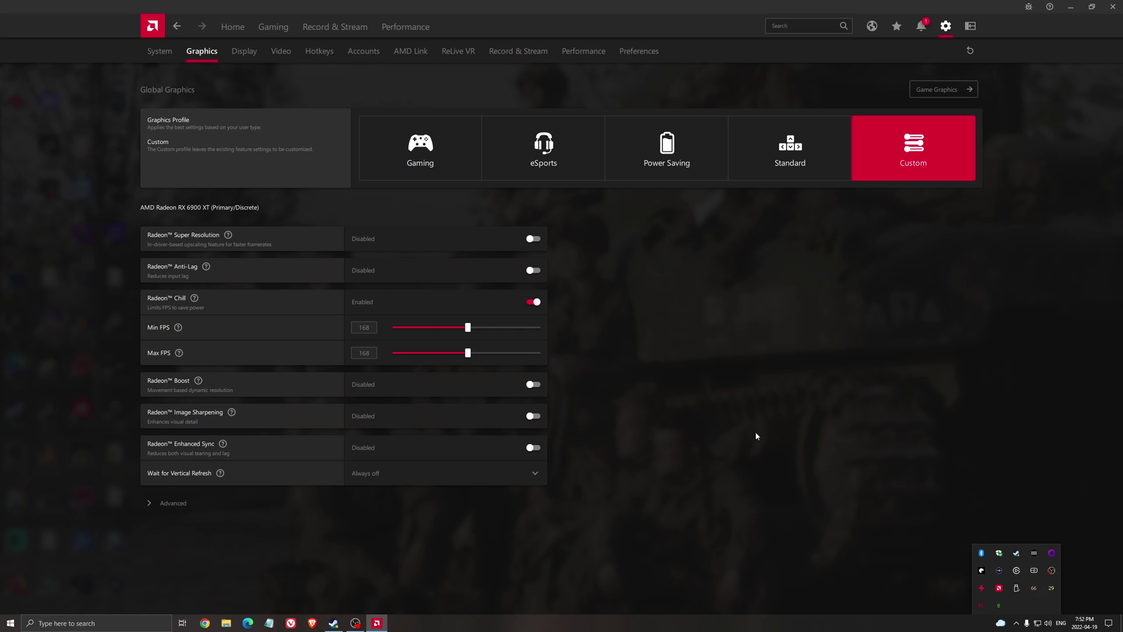
click(1016, 623)
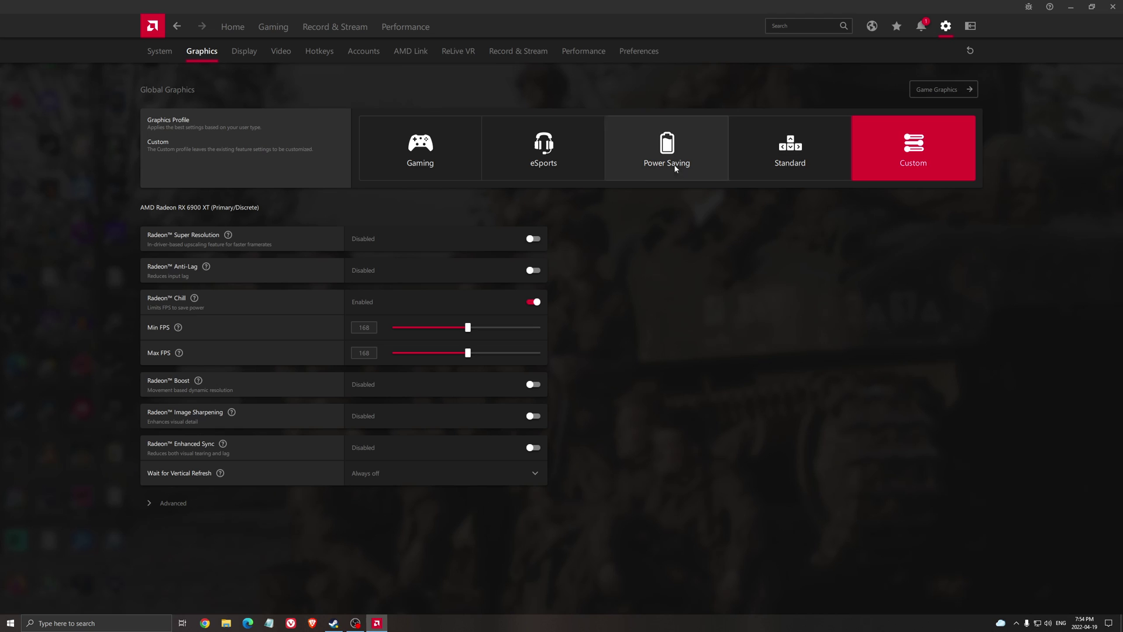
click(1112, 7)
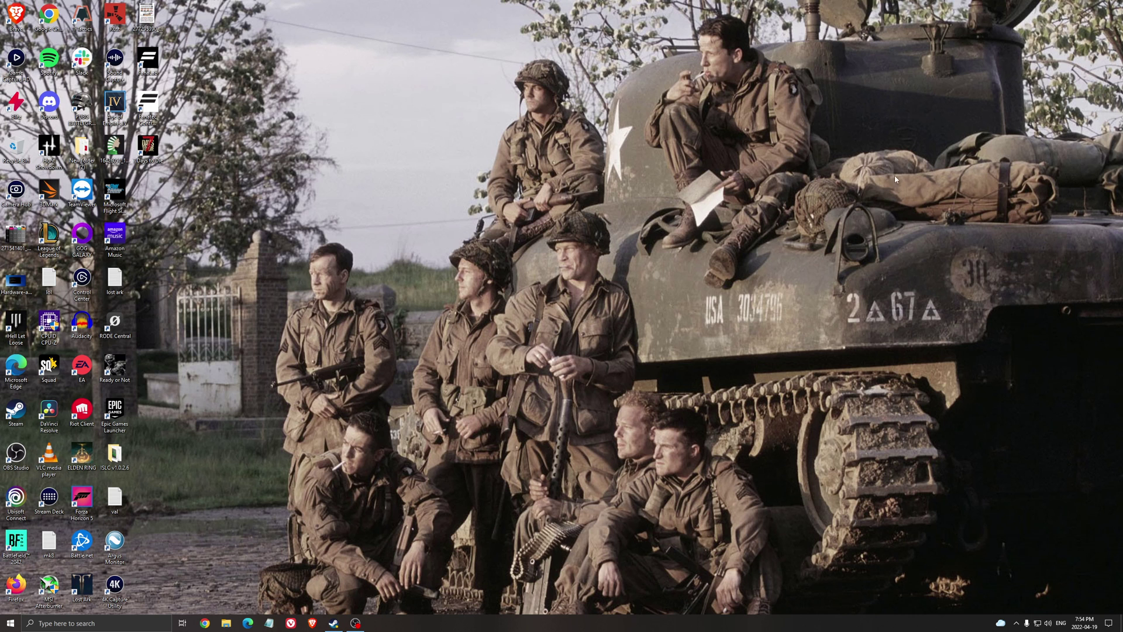
Open the Windows Edit Plan Settings page, review the available plans in Power Options, and close the window.
click(102, 623)
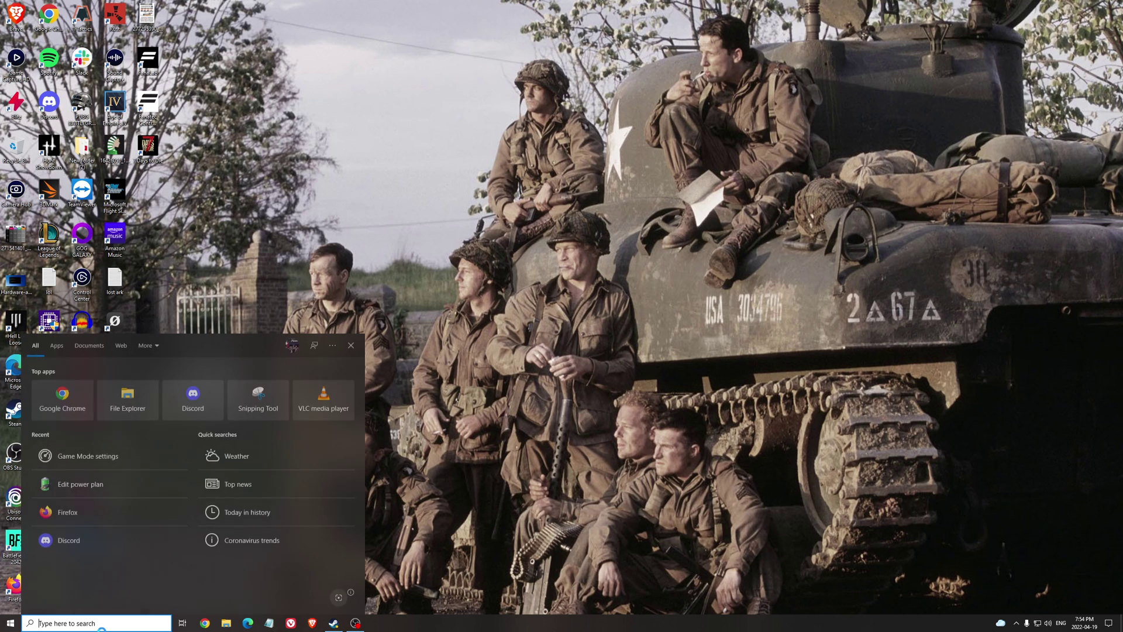
text(xbox)
key(Return)
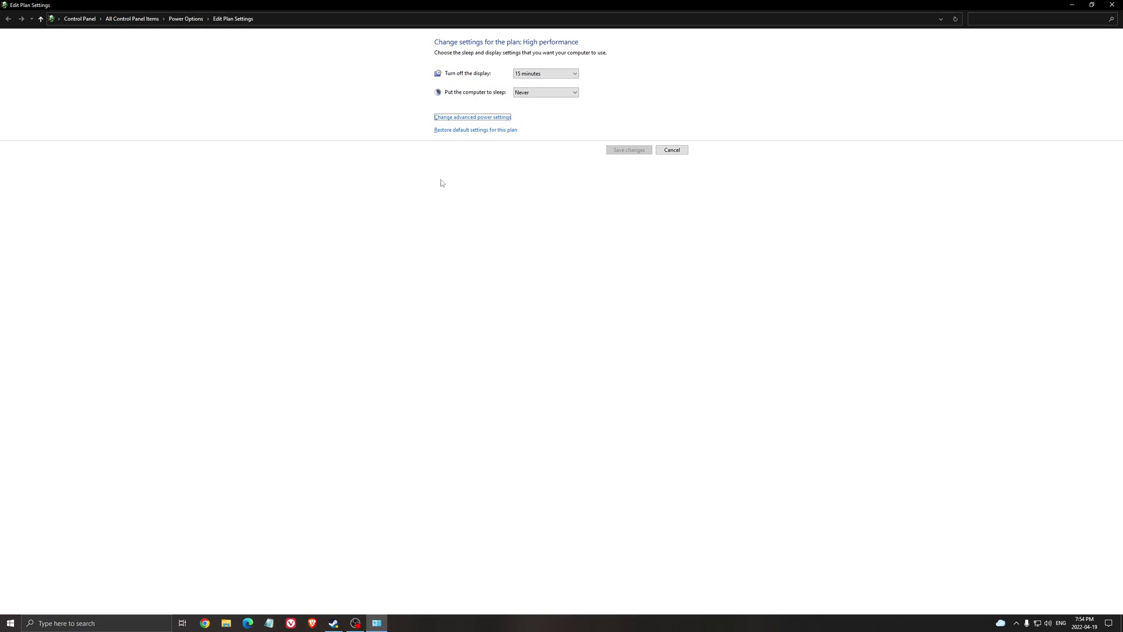
click(192, 19)
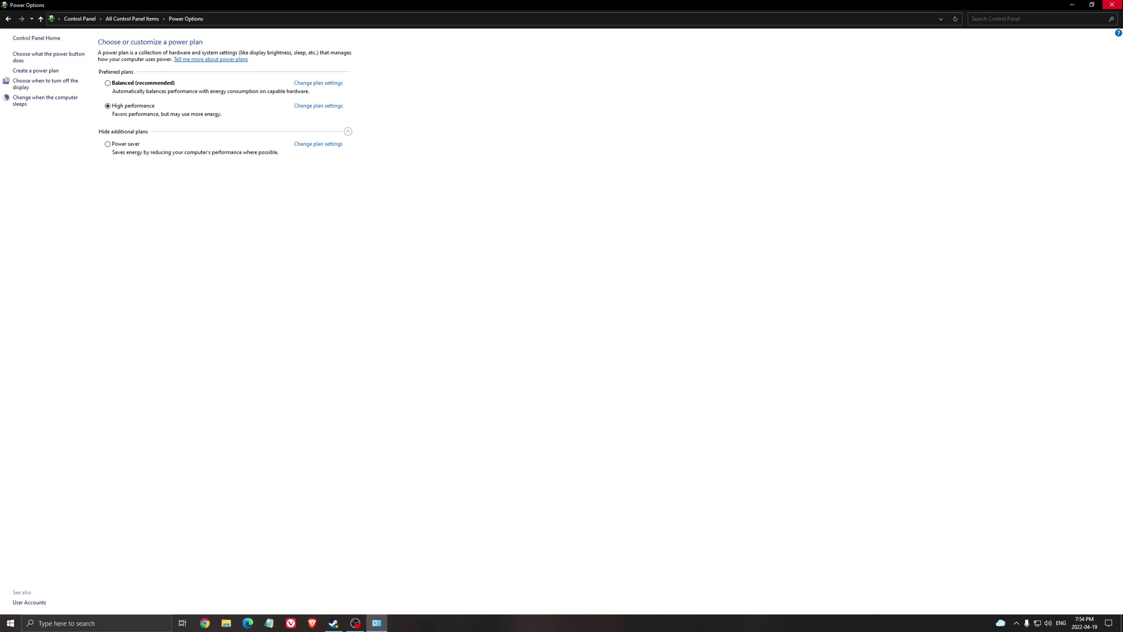
click(1112, 4)
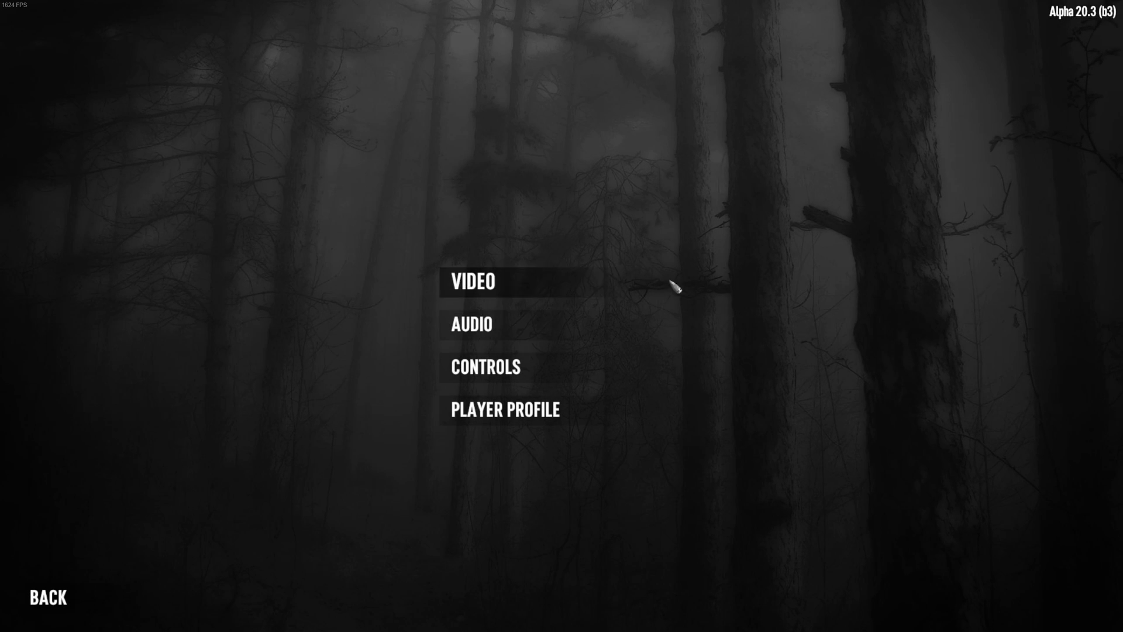
Open the game's video settings and show the Display options.
click(493, 283)
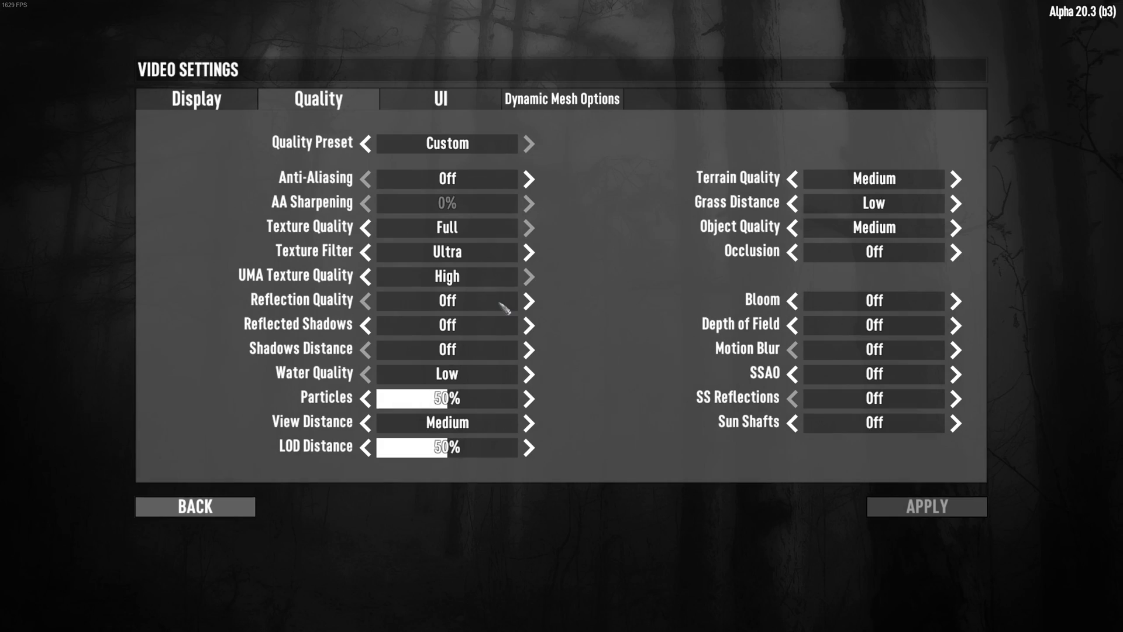
click(189, 106)
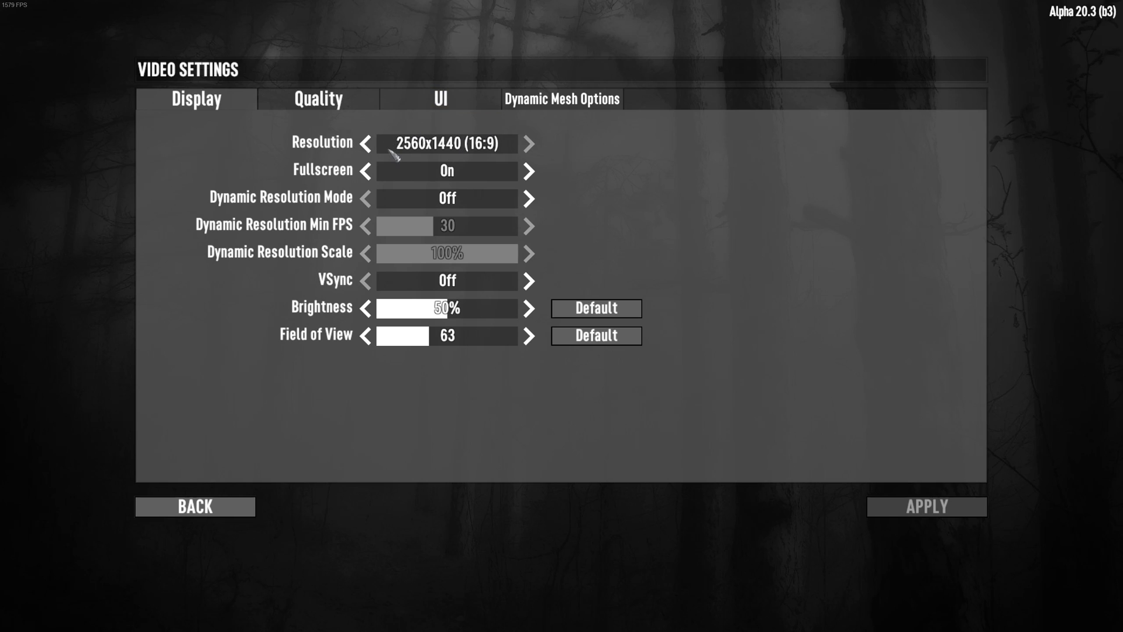
Try the 1920x1080 resolution and return it to 2560x1440 (16:9).
click(365, 144)
click(367, 143)
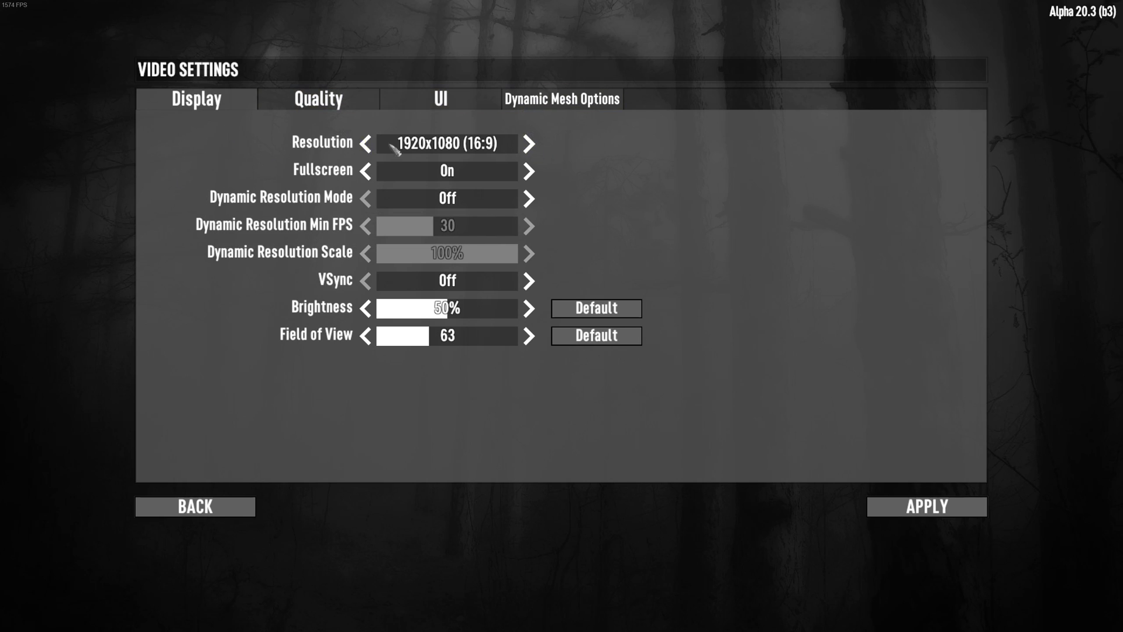
click(530, 143)
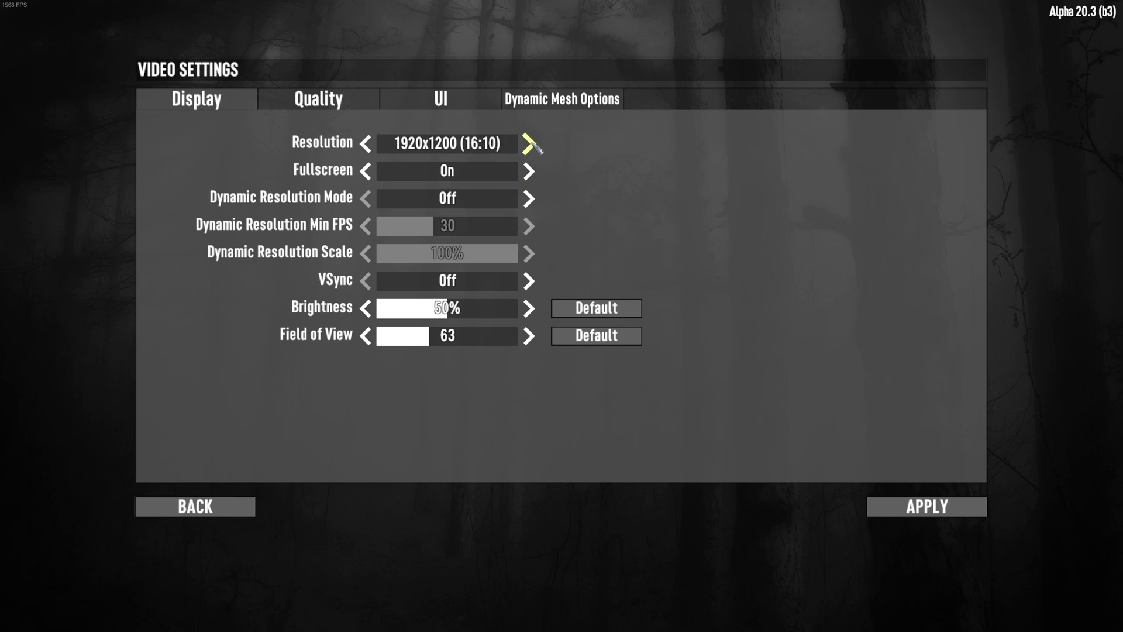
click(529, 143)
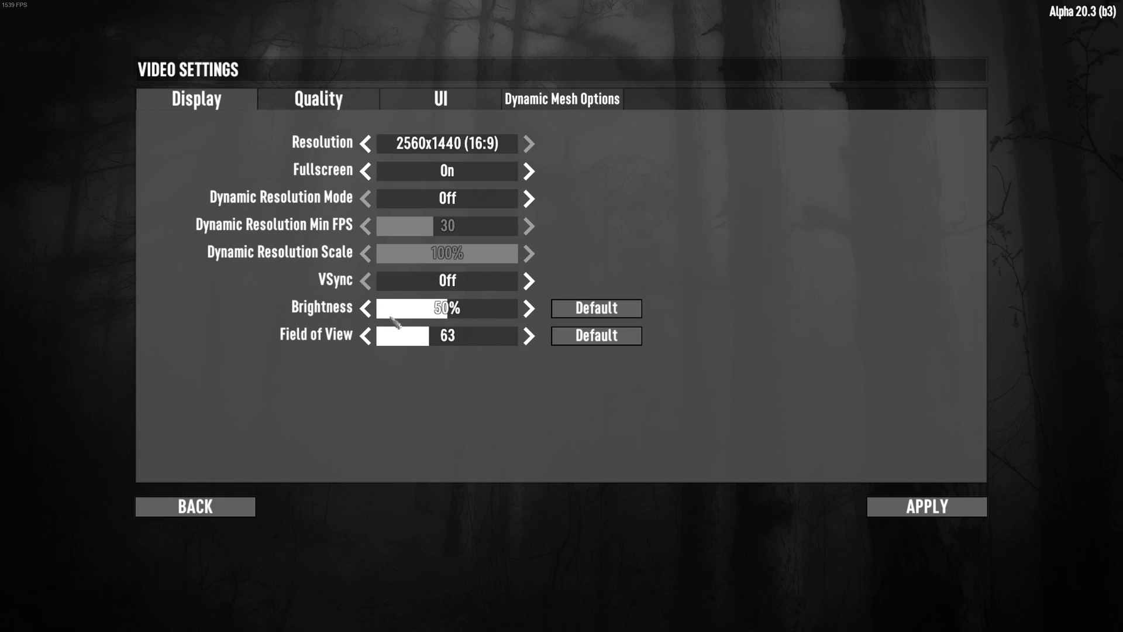
Try the Field of View at 85 and at lower values down to 59, and raise it again.
drag(530, 337, 530, 338)
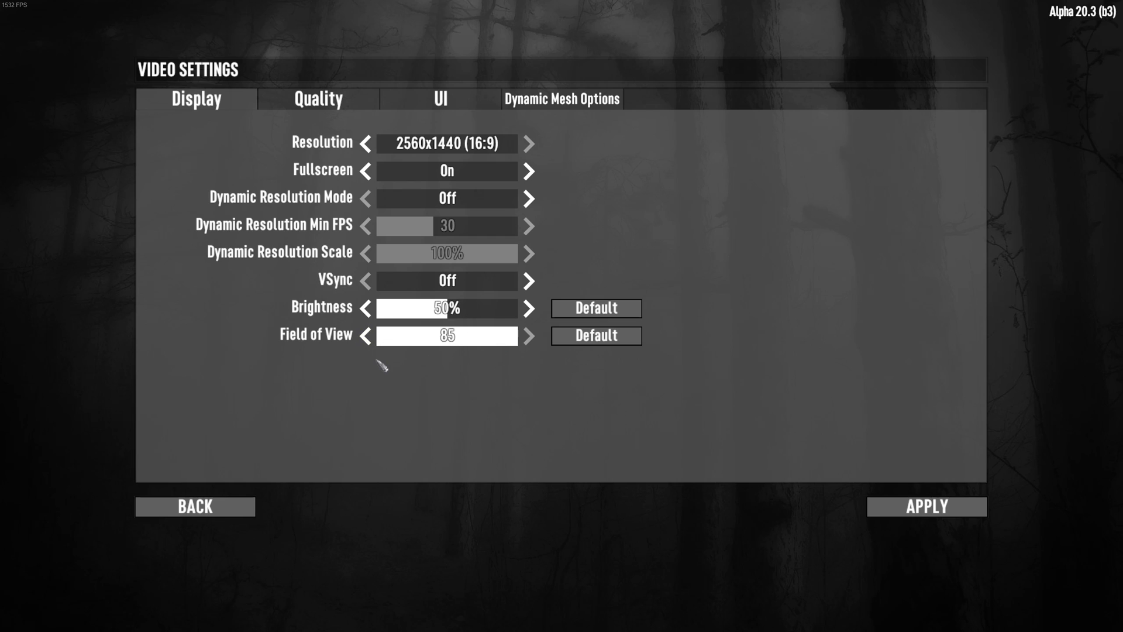
drag(370, 336, 370, 338)
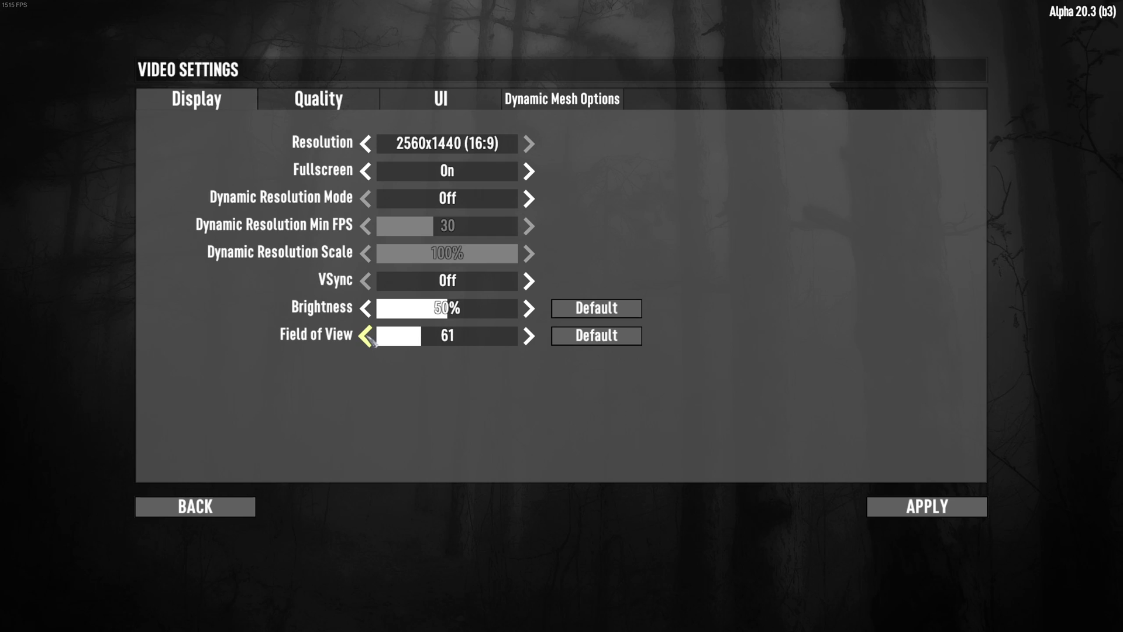
click(530, 337)
click(530, 336)
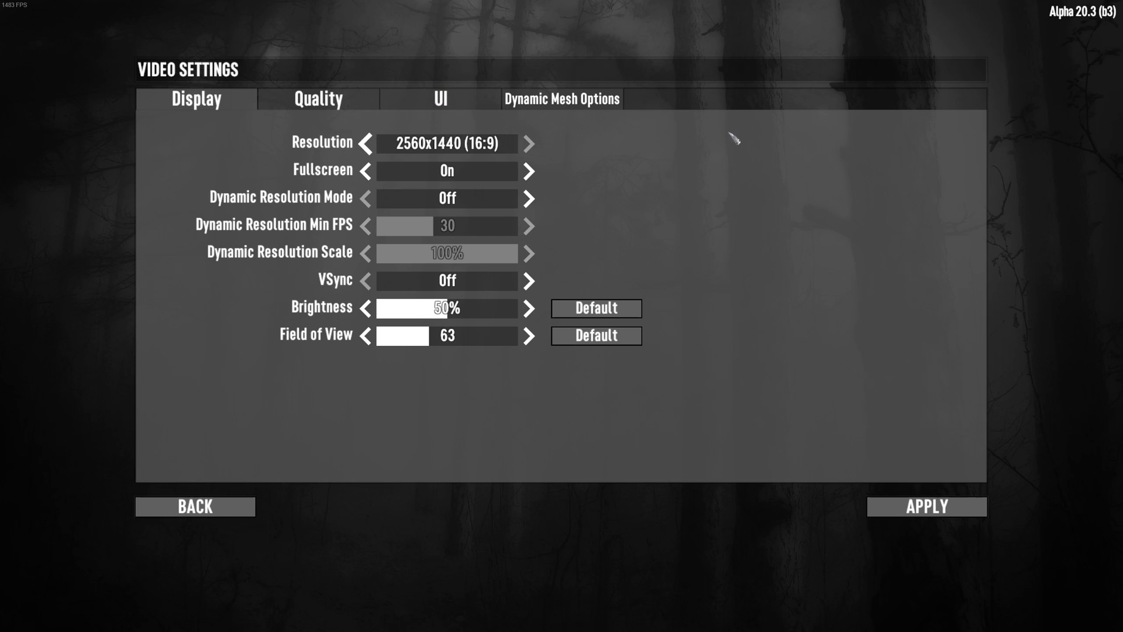
drag(366, 339, 366, 339)
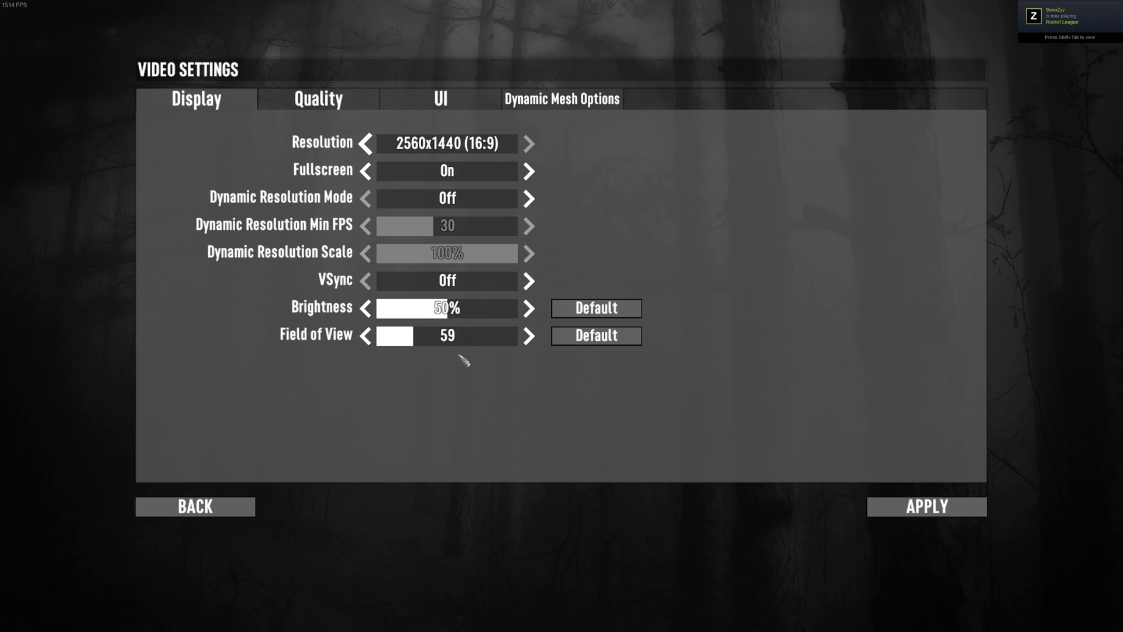
click(529, 336)
click(528, 335)
In the Quality settings, set Texture Filter to Ultra+ and UMA Texture Quality to High.
click(334, 104)
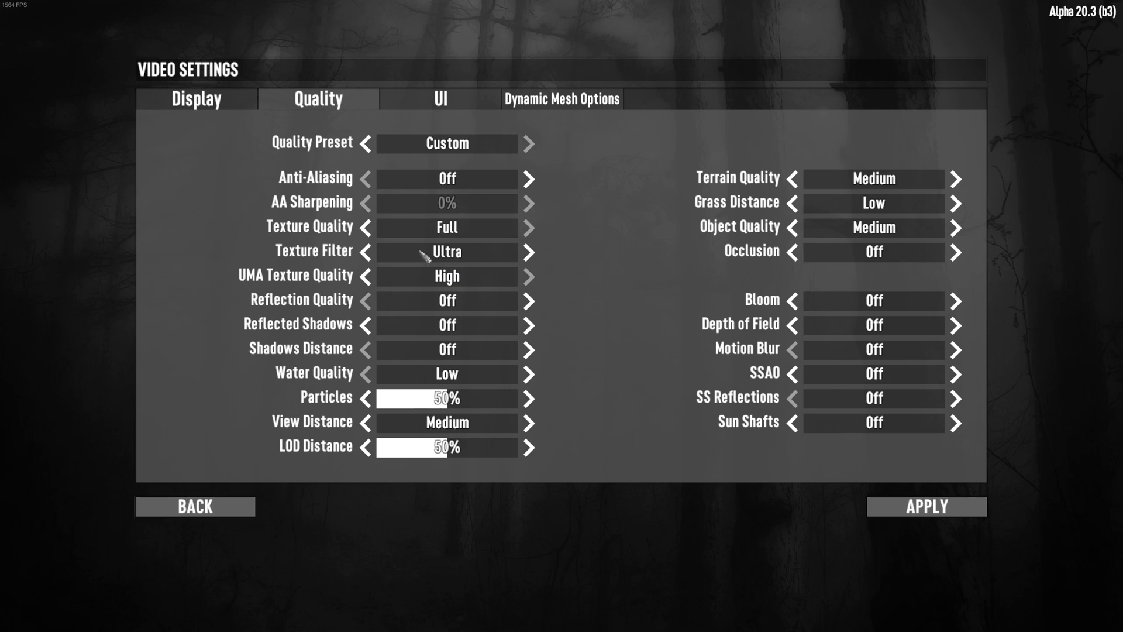
click(529, 252)
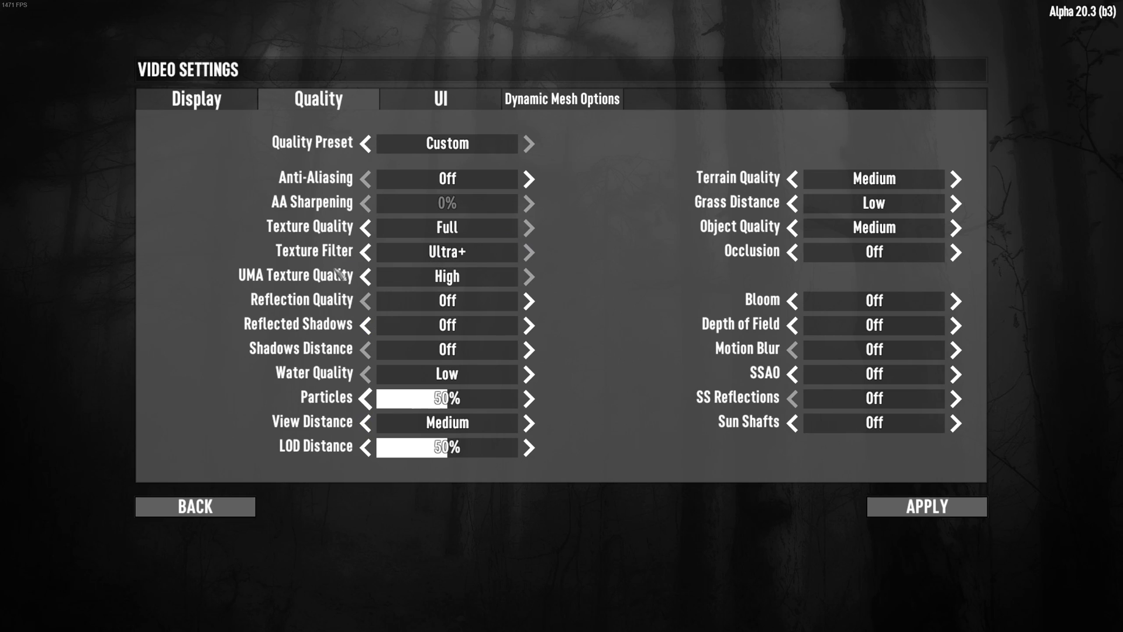
click(369, 251)
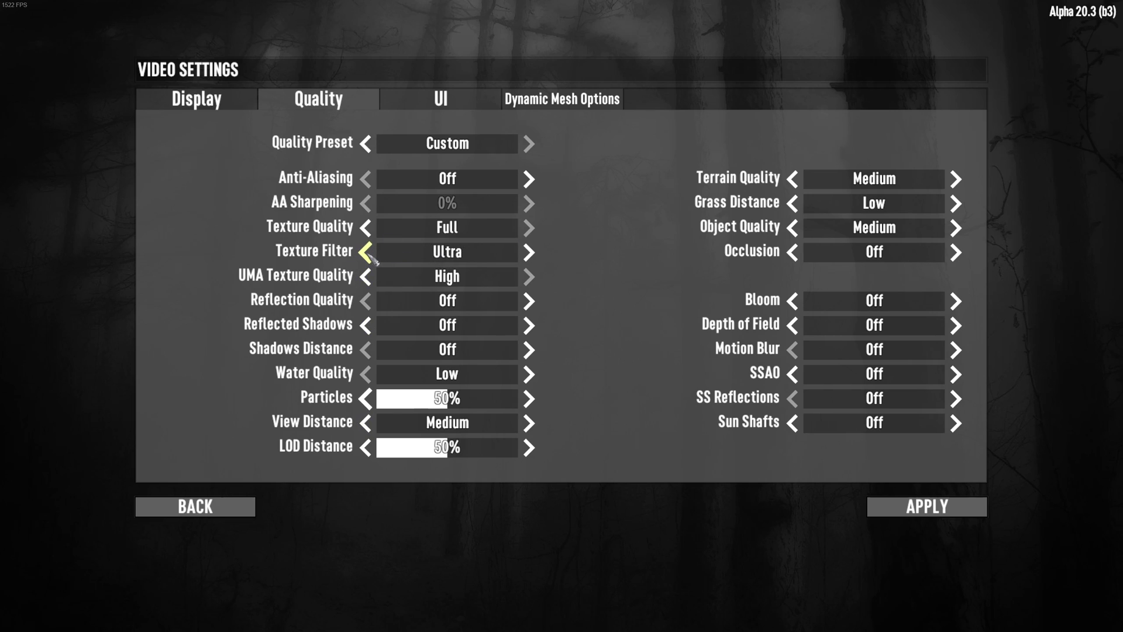
click(369, 251)
click(366, 277)
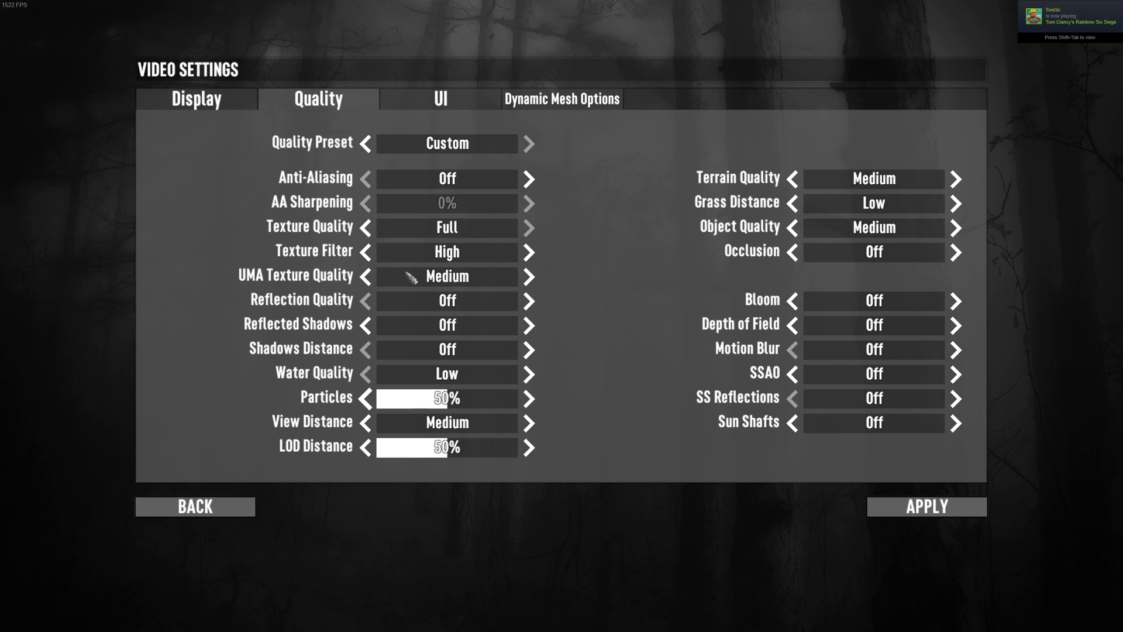
click(530, 252)
click(530, 252)
click(530, 276)
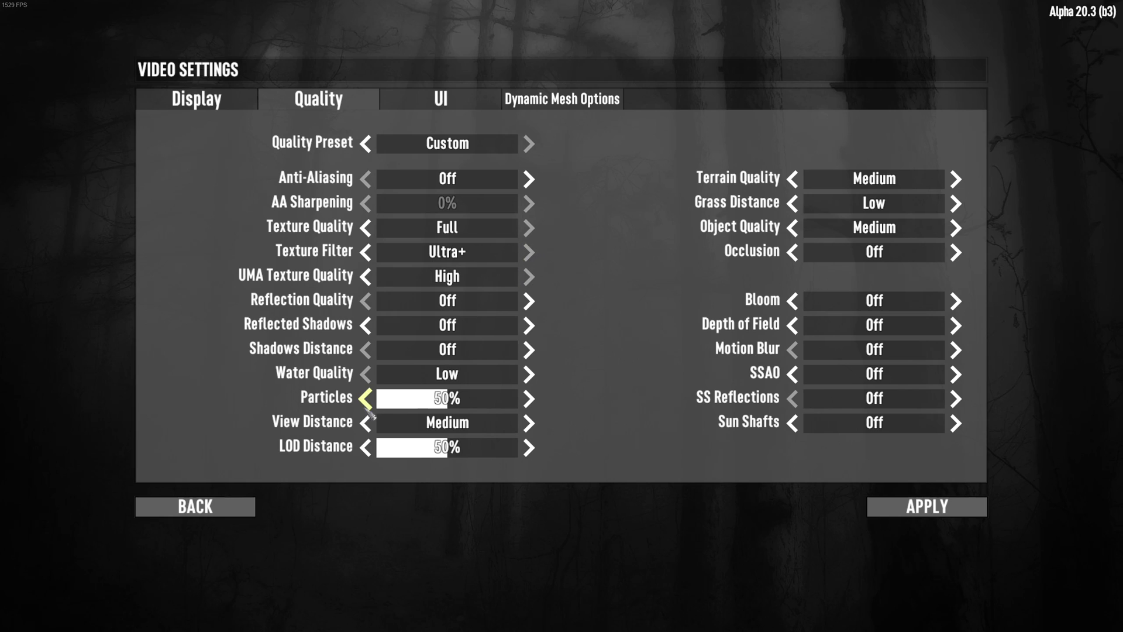
Try Reflection Quality up to Ultra with Reflected Shadows on, and set both back to Off.
mouse_move(350, 310)
click(529, 301)
click(529, 326)
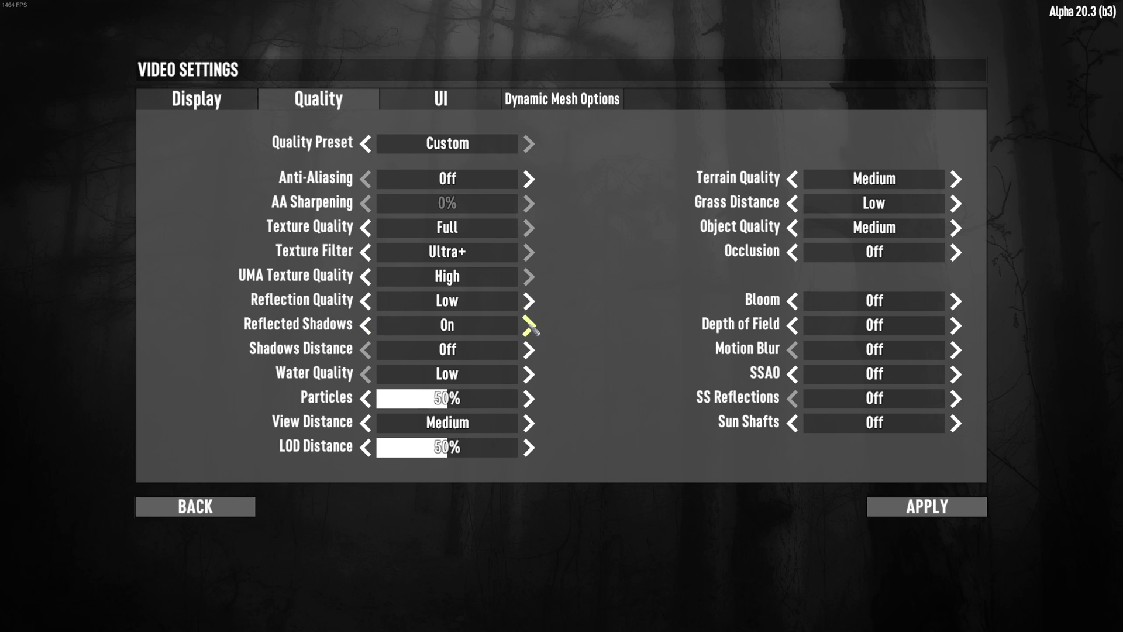
click(529, 300)
click(530, 300)
click(530, 301)
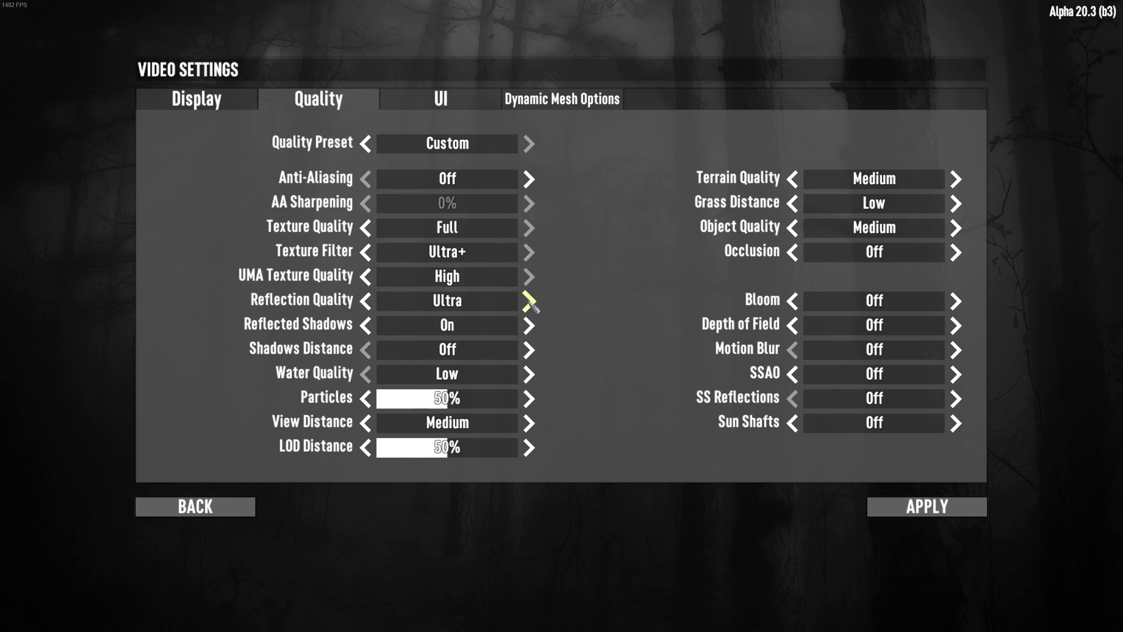
click(366, 300)
click(365, 301)
click(366, 300)
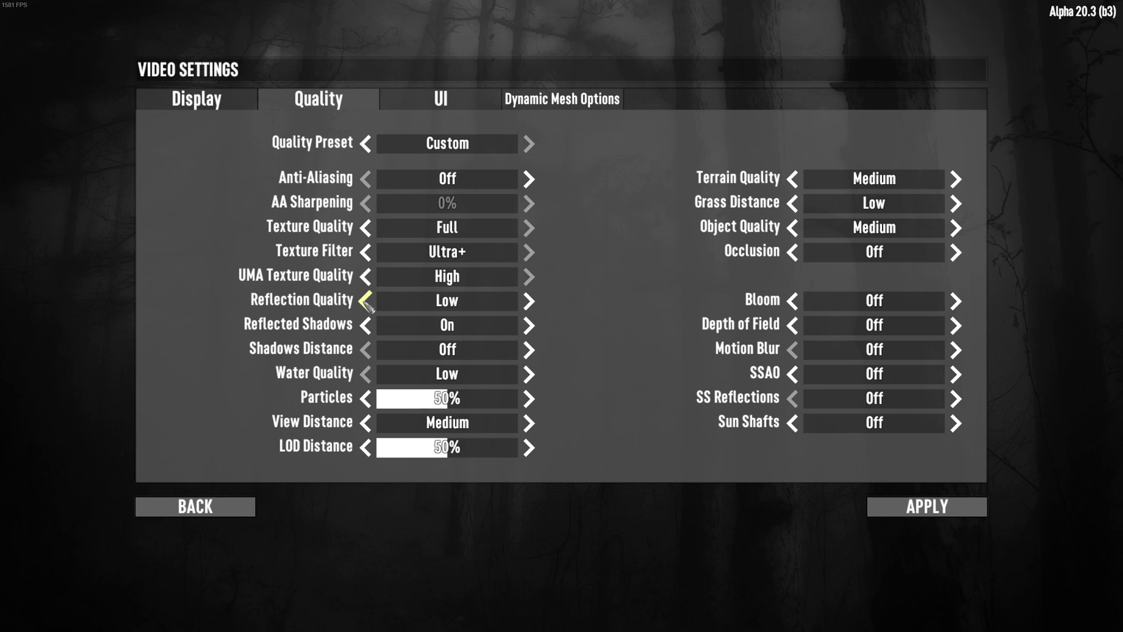
click(366, 300)
click(365, 325)
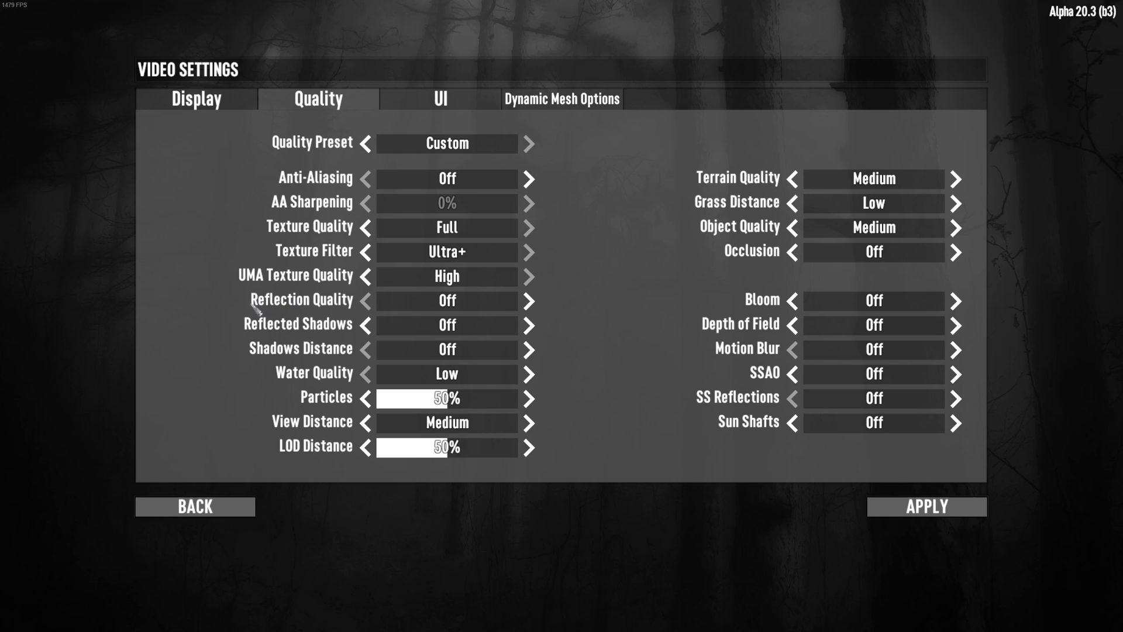
Raise Shadows Distance to High.
mouse_move(340, 332)
mouse_move(643, 316)
click(530, 350)
click(529, 351)
click(530, 351)
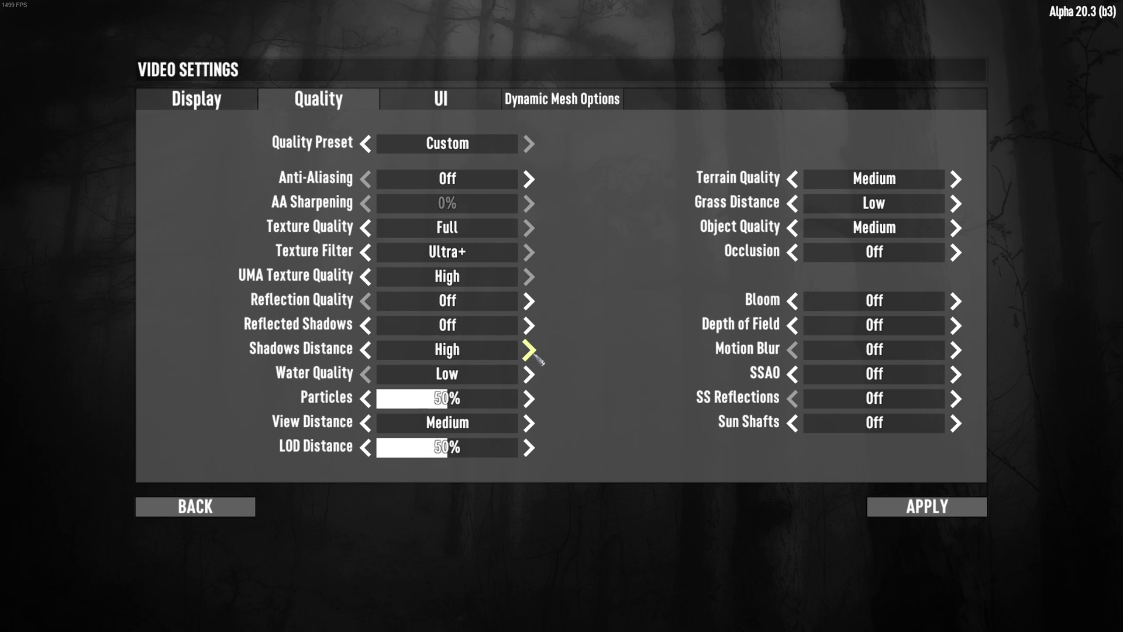
Try Shadows Distance above High, and bring it all the way down to Off.
click(529, 351)
click(530, 351)
click(365, 350)
click(365, 350)
click(365, 350)
click(365, 350)
click(365, 350)
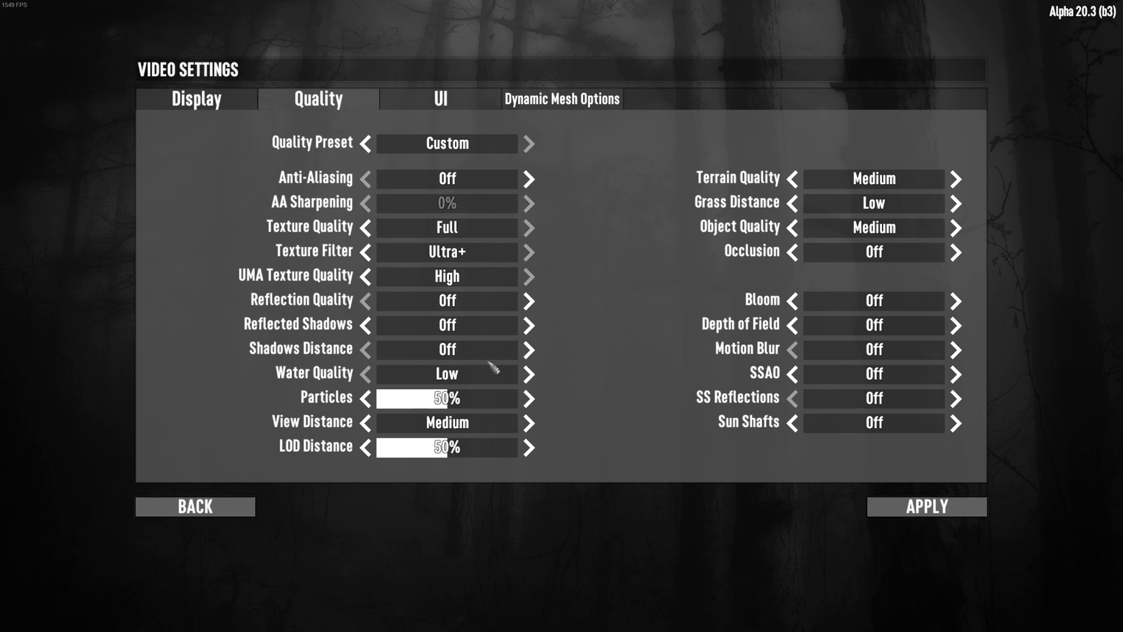
Set Water Quality to High.
click(528, 374)
click(366, 374)
click(529, 374)
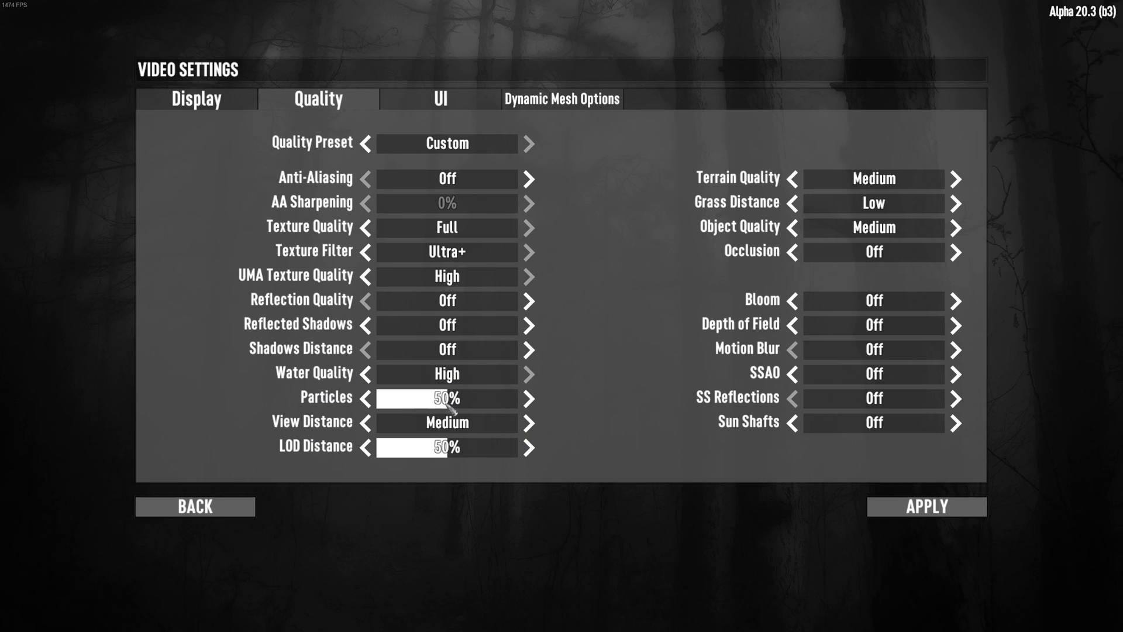
Try Particles at 25% and View Distance at High and Low, and set them back to 50% and Medium.
drag(446, 402, 412, 402)
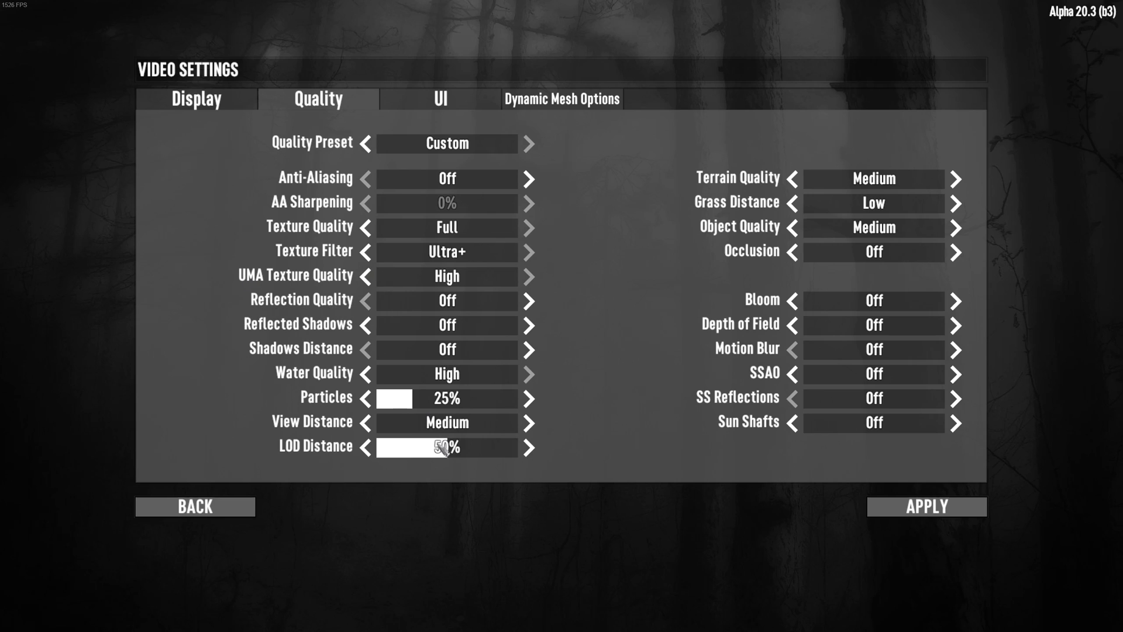
drag(429, 400, 449, 405)
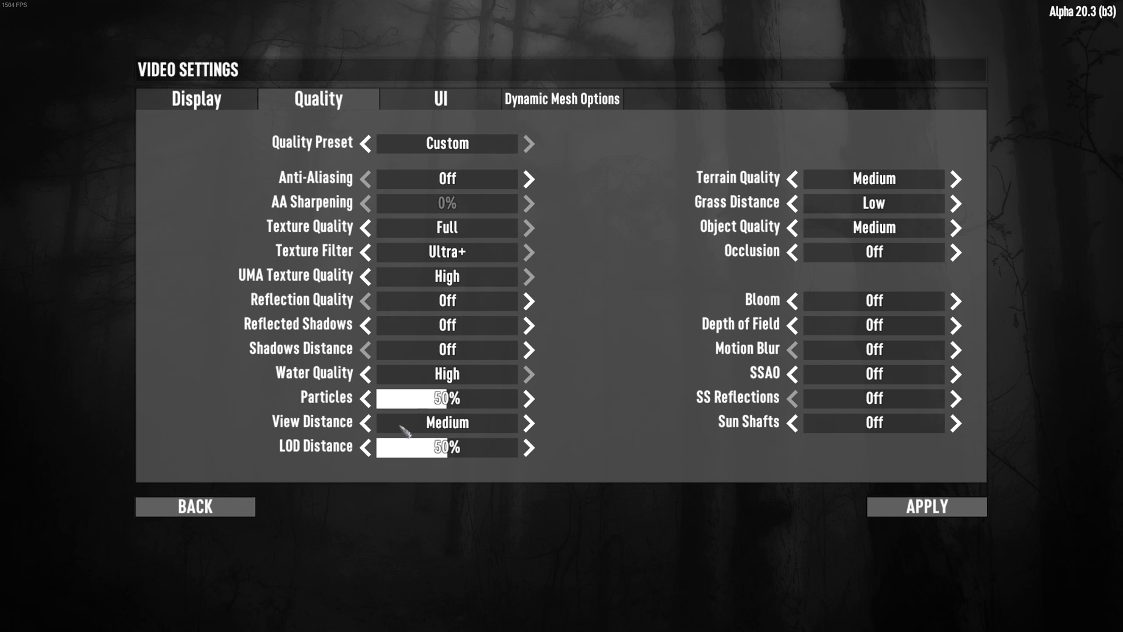
click(367, 422)
click(529, 424)
click(529, 425)
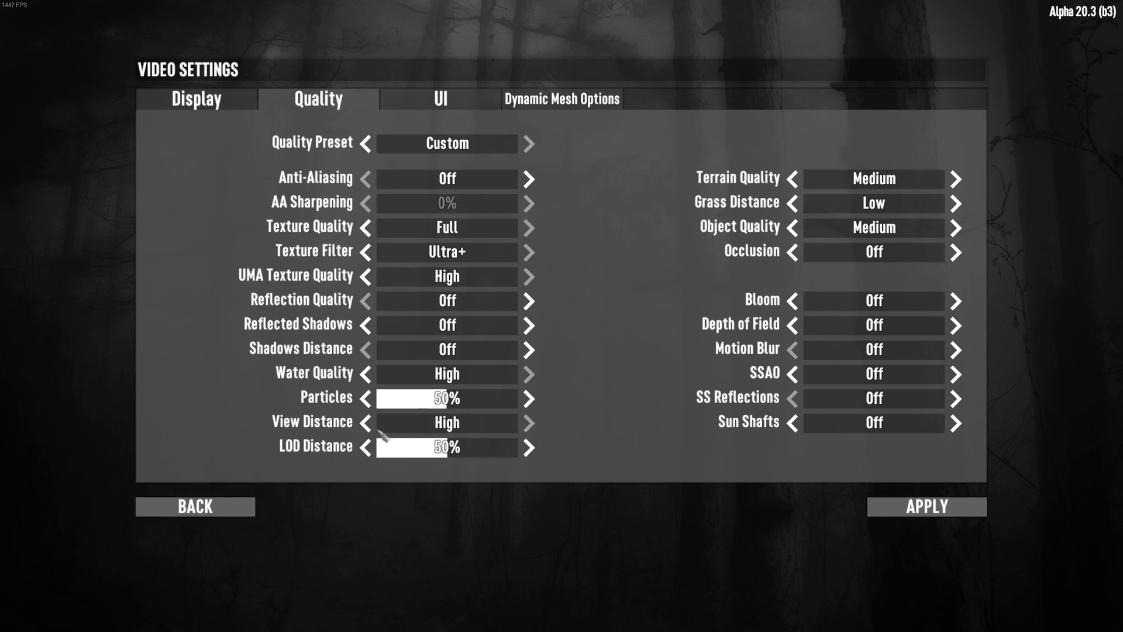
click(366, 422)
click(365, 422)
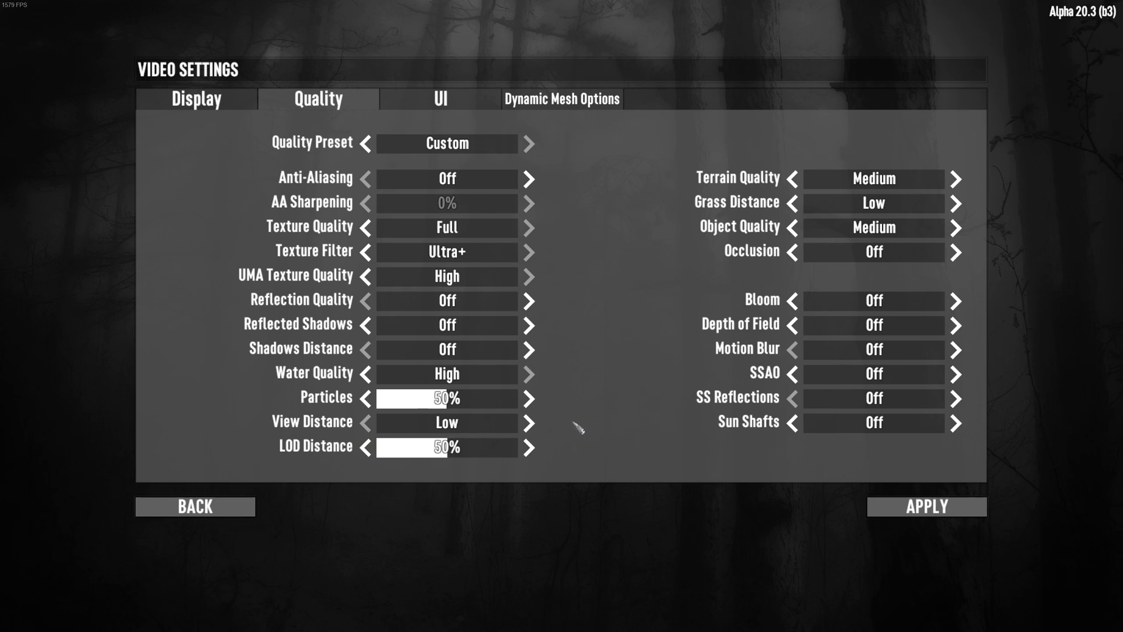
click(529, 423)
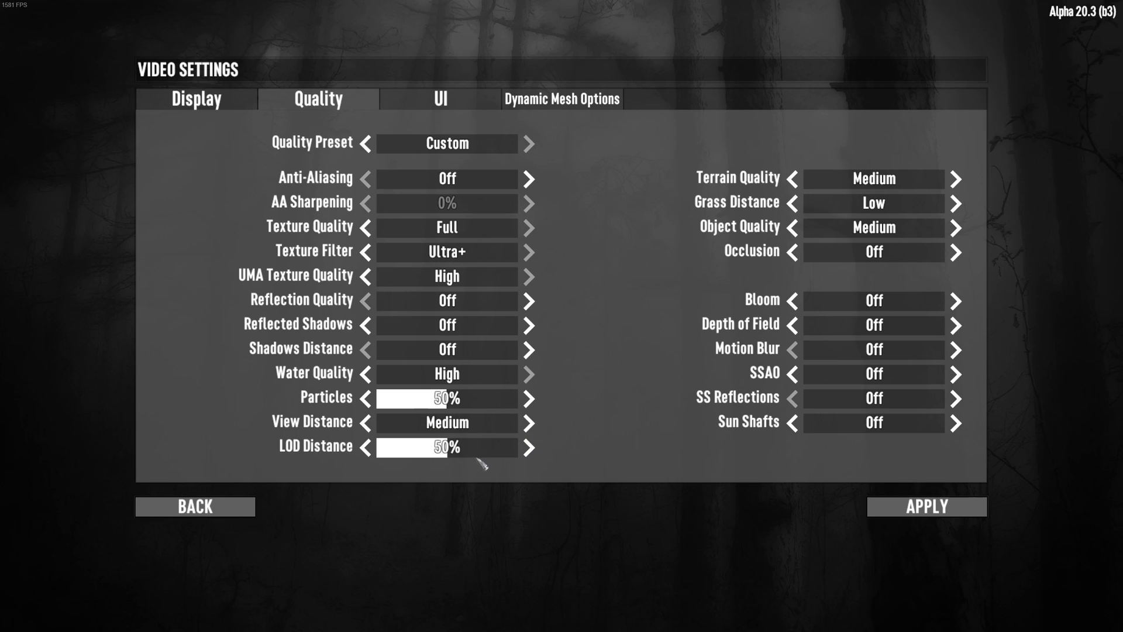
Lower LOD Distance to 25%.
click(429, 449)
drag(428, 450, 413, 450)
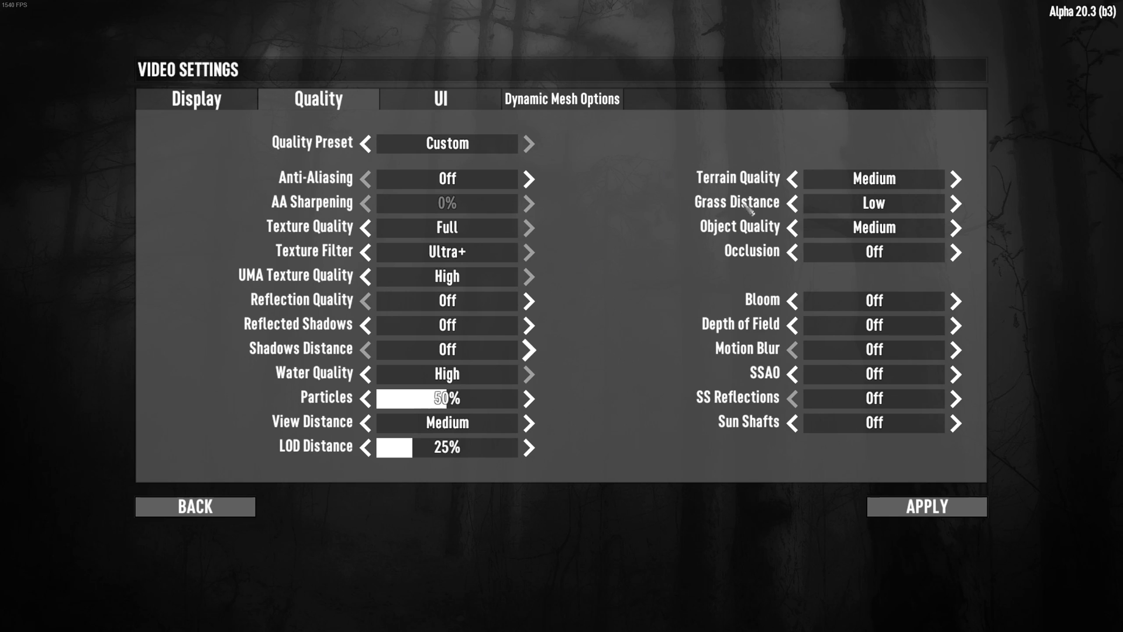
Try Terrain Quality at Lowest and set it back to Medium.
click(793, 179)
click(792, 178)
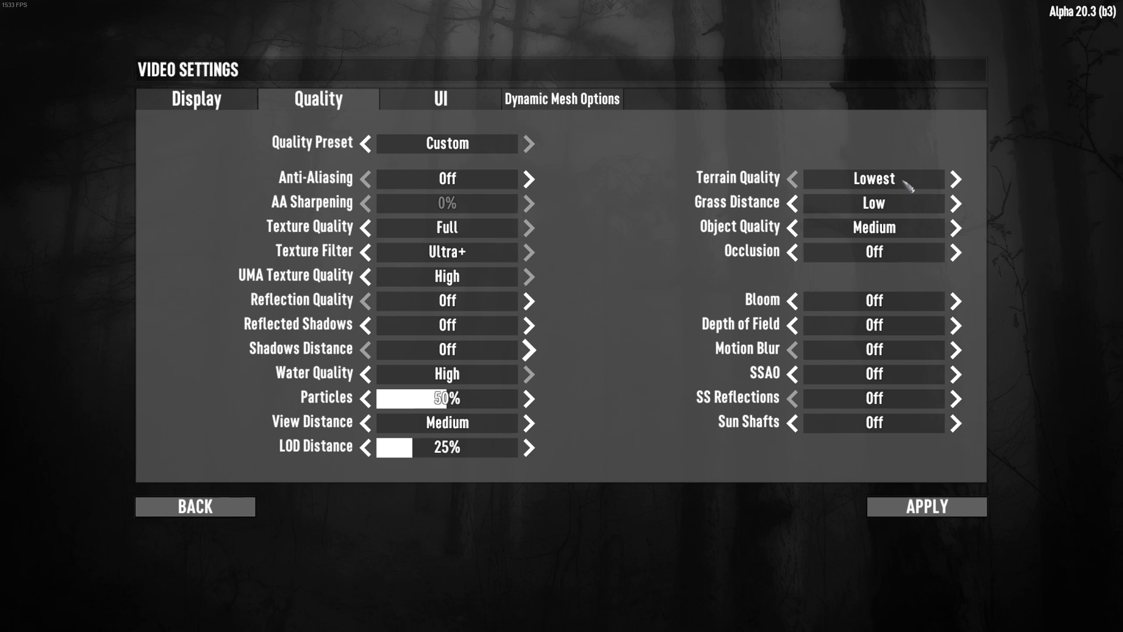
click(956, 179)
click(955, 179)
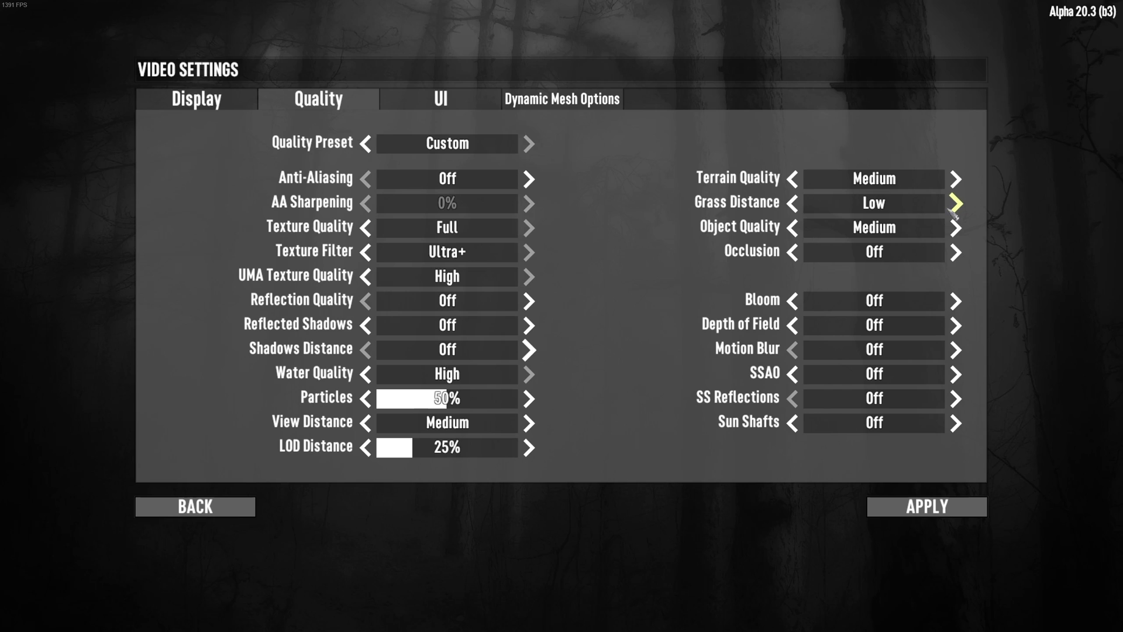
Try Grass Distance at Lowest and Object Quality at Low, and set them back to Low and Medium.
click(792, 203)
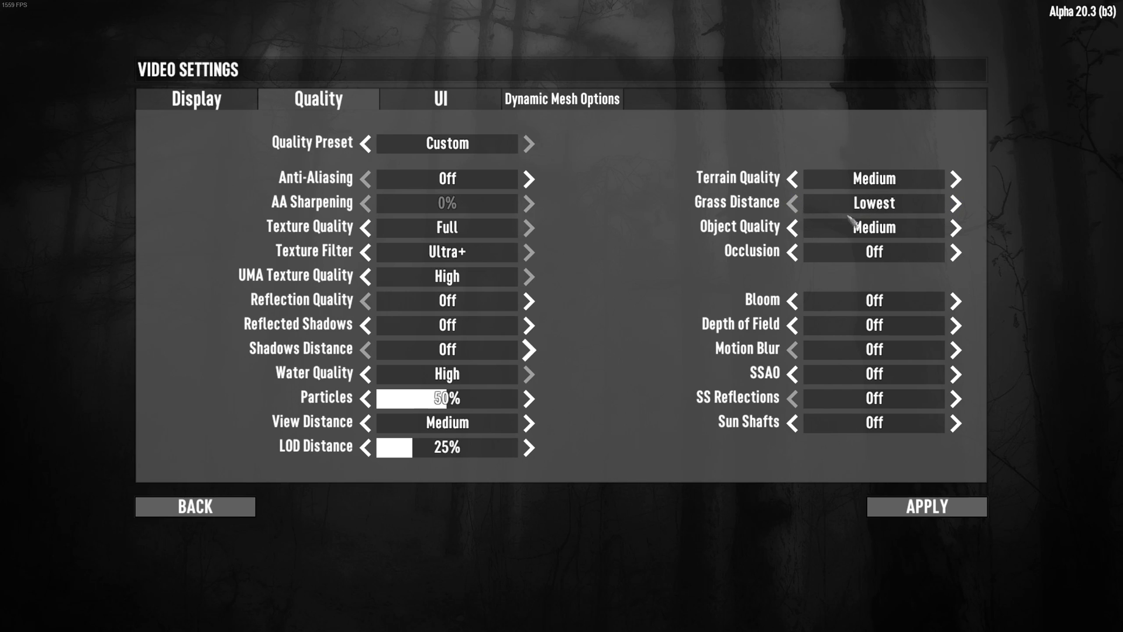
click(955, 203)
click(796, 230)
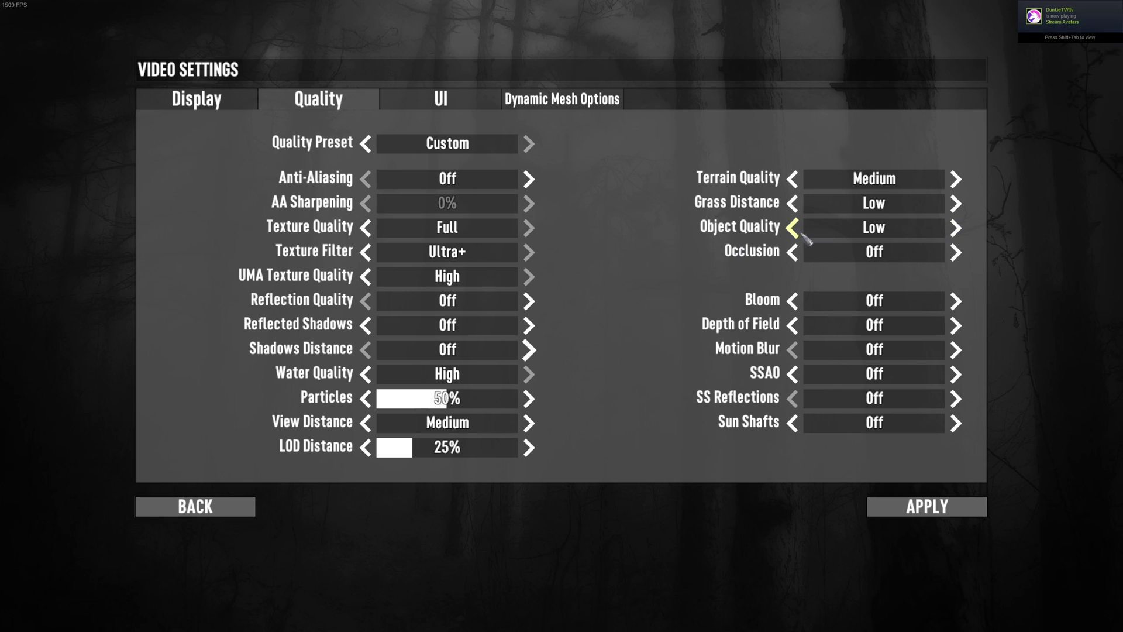
click(956, 228)
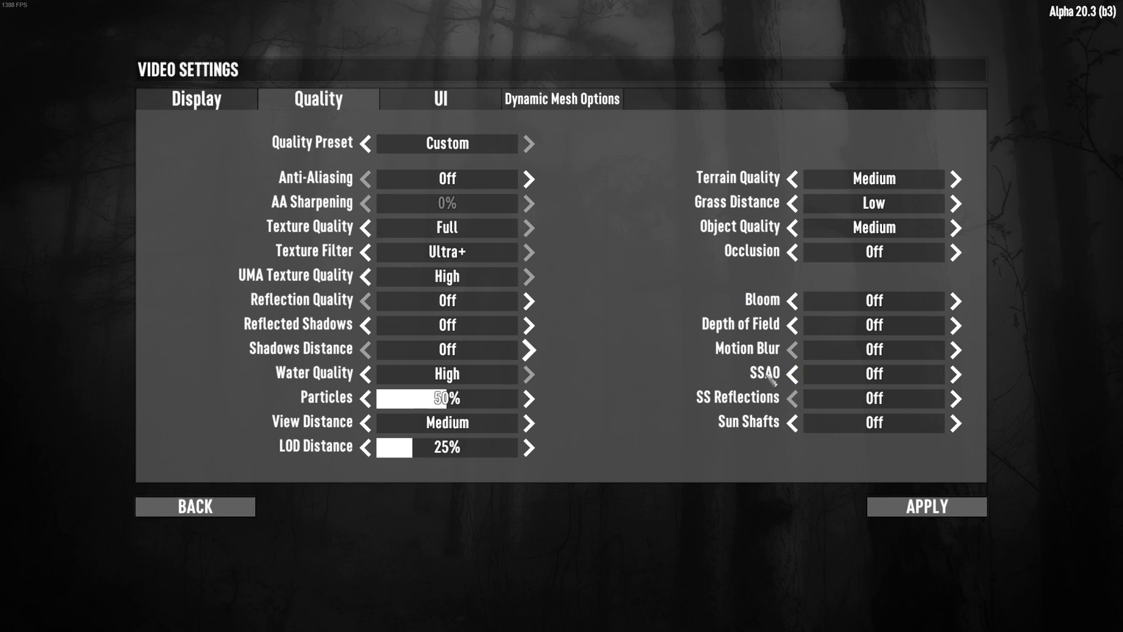
Review the Dynamic Mesh Options and return to the Quality settings.
mouse_move(781, 379)
click(559, 100)
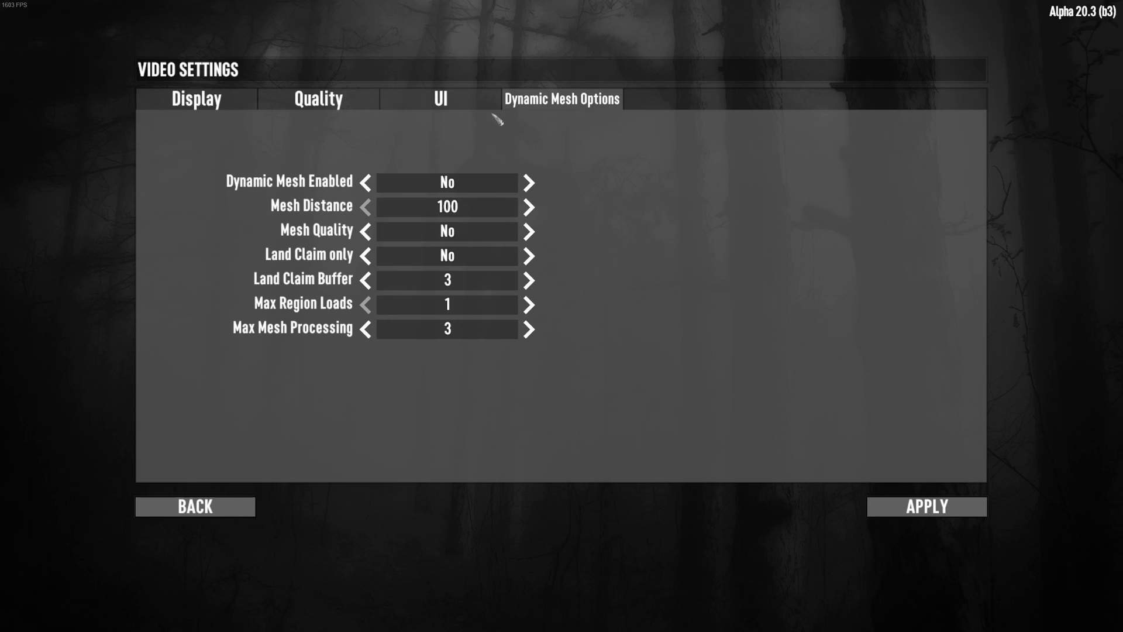
click(318, 101)
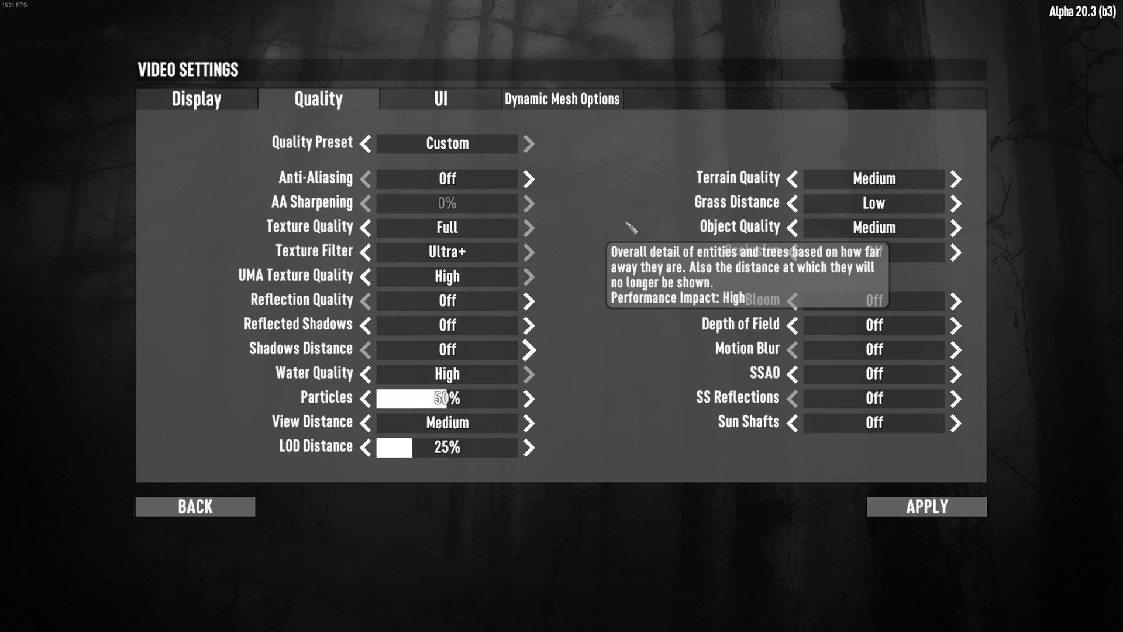